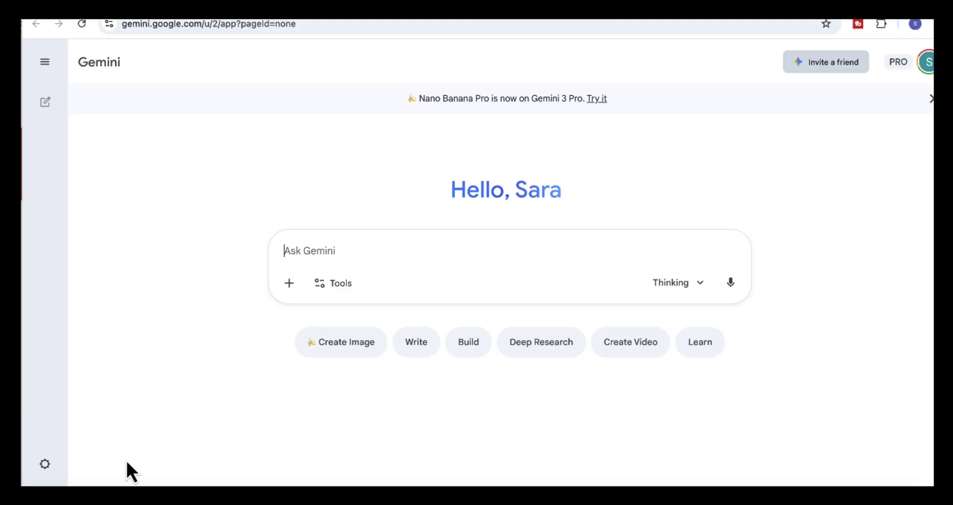
# Attach the global population CSV and write a prompt for a clean, modern interactive population app with country selection, trends, age structure, projection sliders, and comparison mode.
pyautogui.click(290, 284)
pyautogui.click(336, 171)
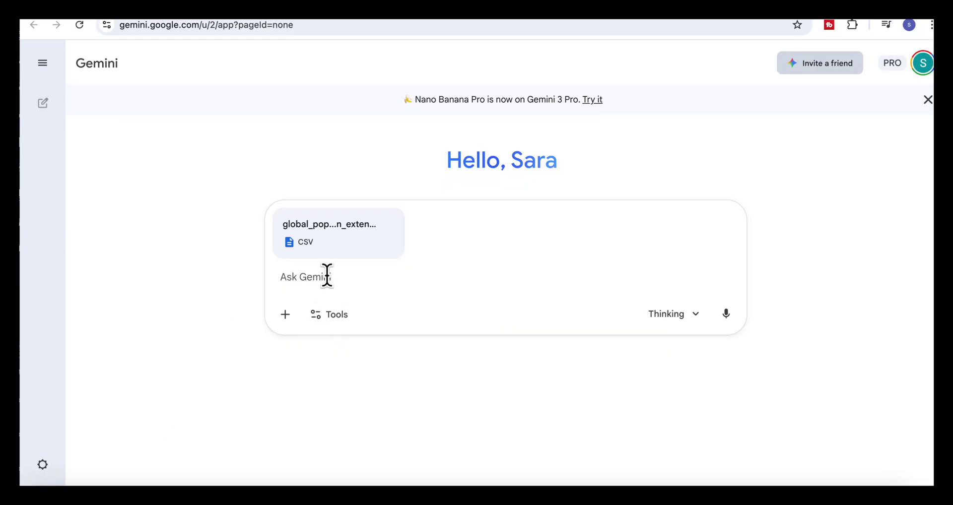
pyautogui.write('Use this dataset to build a clean and modern interactive population app. It should let me select countries, view population trends, explore the age structure, adjust projections with sliders, and switch into a comparison mode')
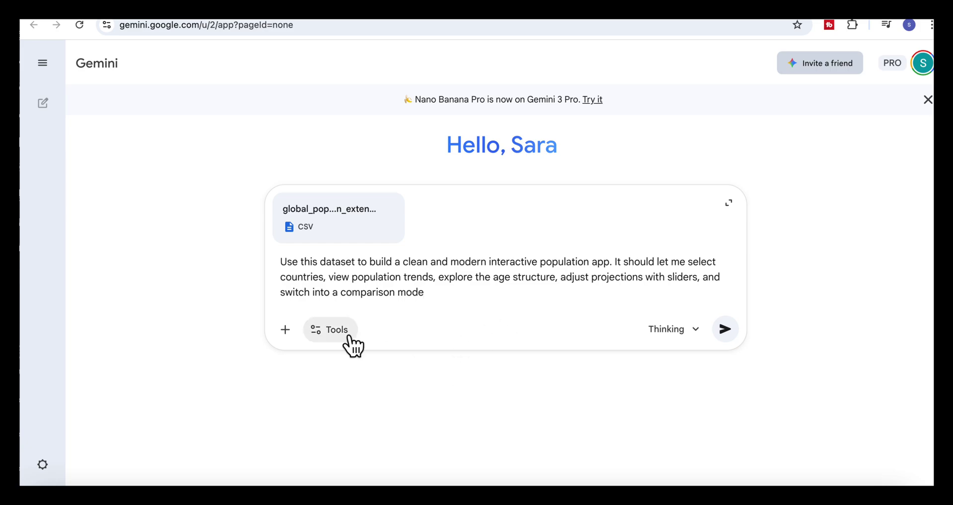
# Enable Canvas for the population app prompt and submit it to generate the app.
pyautogui.click(333, 331)
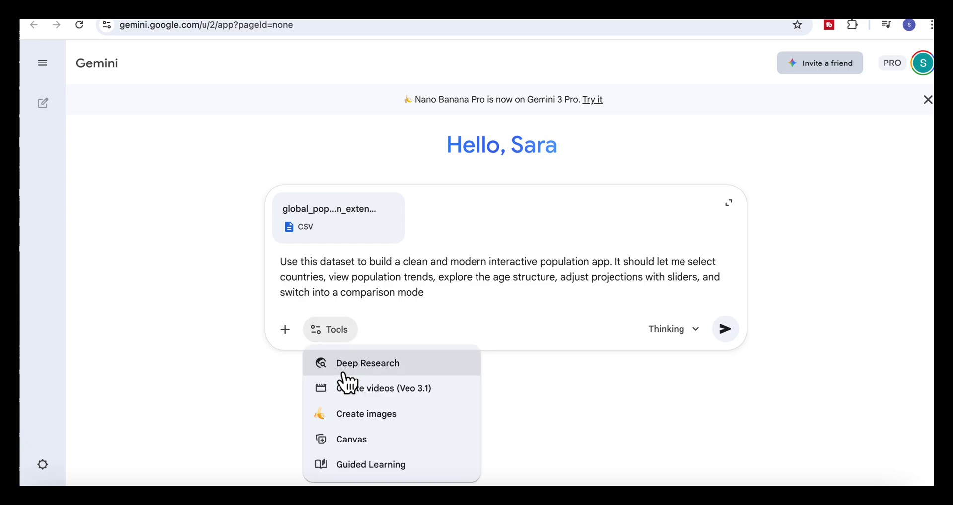
pyautogui.click(351, 447)
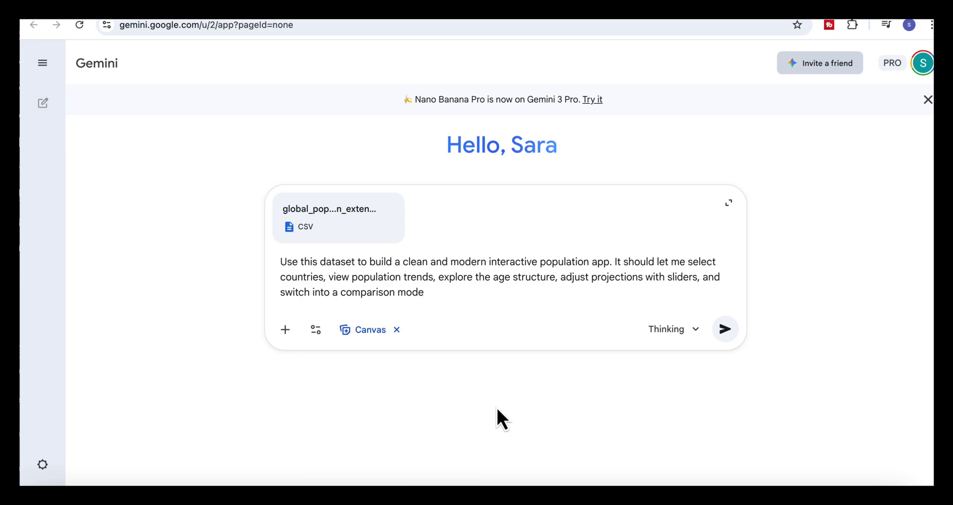
pyautogui.click(724, 331)
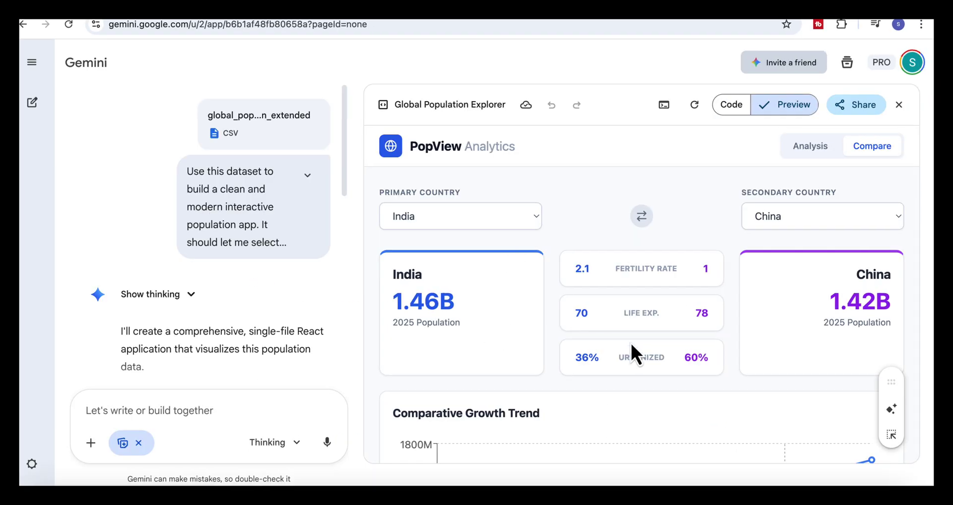
# Set the comparison's primary country to China and its secondary country to India.
pyautogui.click(537, 218)
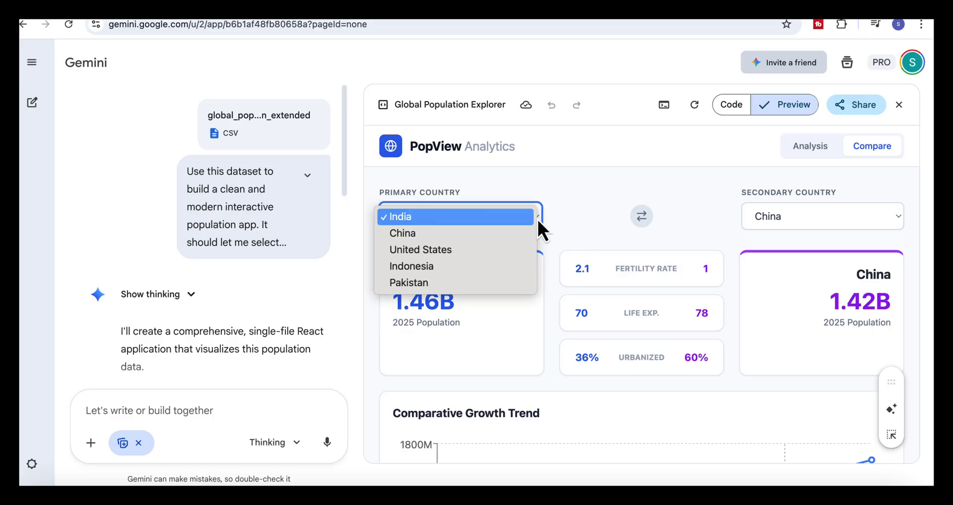
pyautogui.click(519, 237)
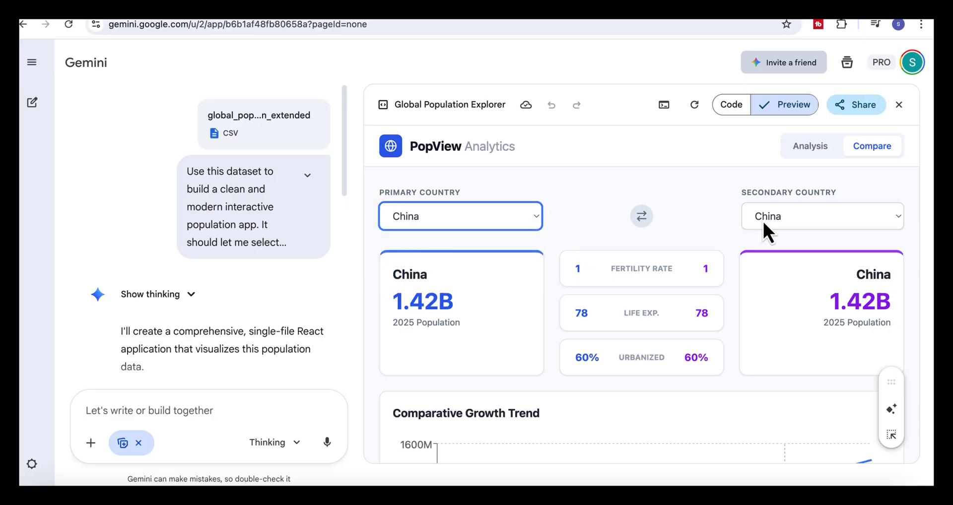
pyautogui.click(899, 218)
pyautogui.click(851, 201)
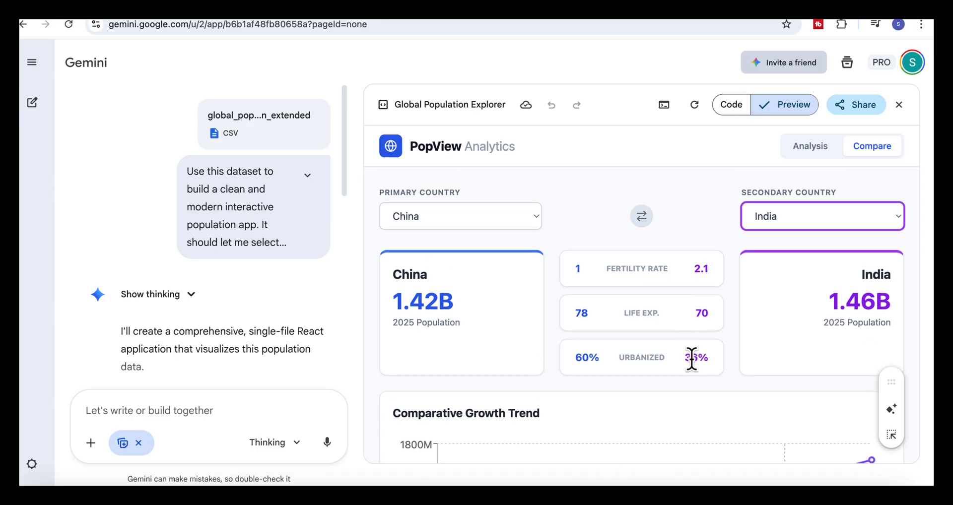
# Examine the China and India comparison, covering the growth trend, age distribution, and economic and social indicators.
pyautogui.scroll(-3, 692, 360)
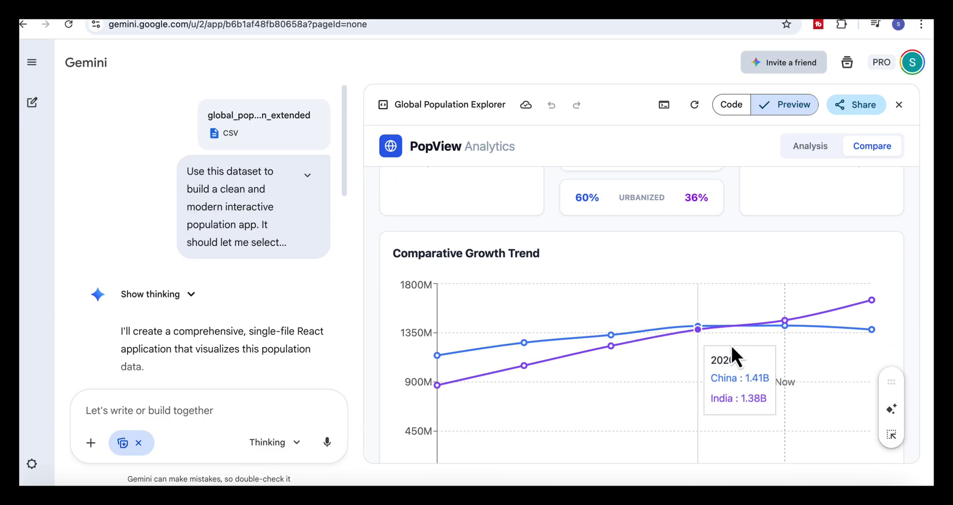
pyautogui.scroll(-2, 792, 350)
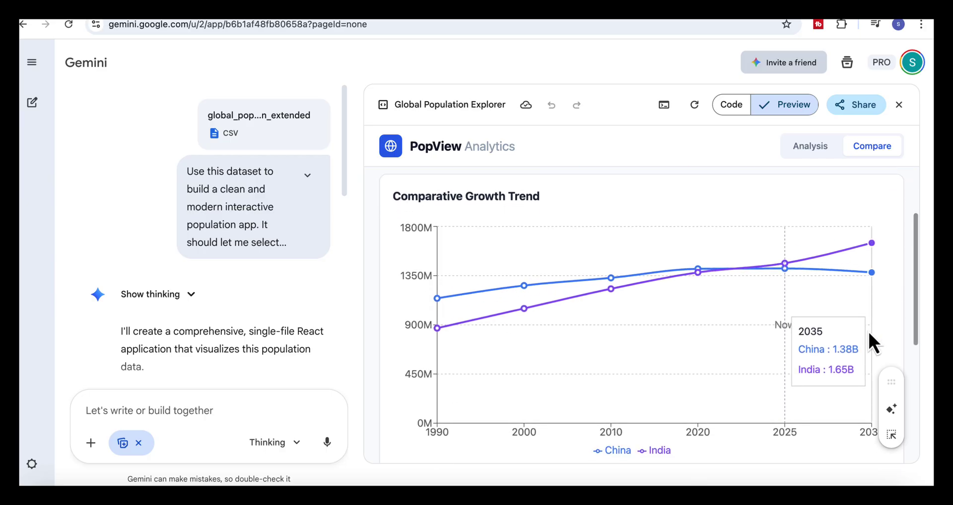
pyautogui.scroll(-1, 869, 337)
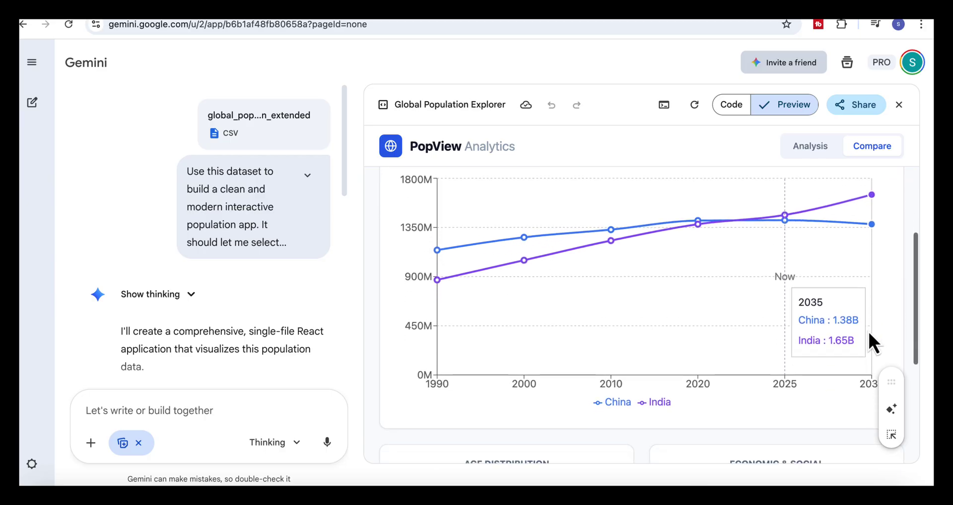
pyautogui.scroll(-1, 869, 338)
pyautogui.scroll(-1, 869, 335)
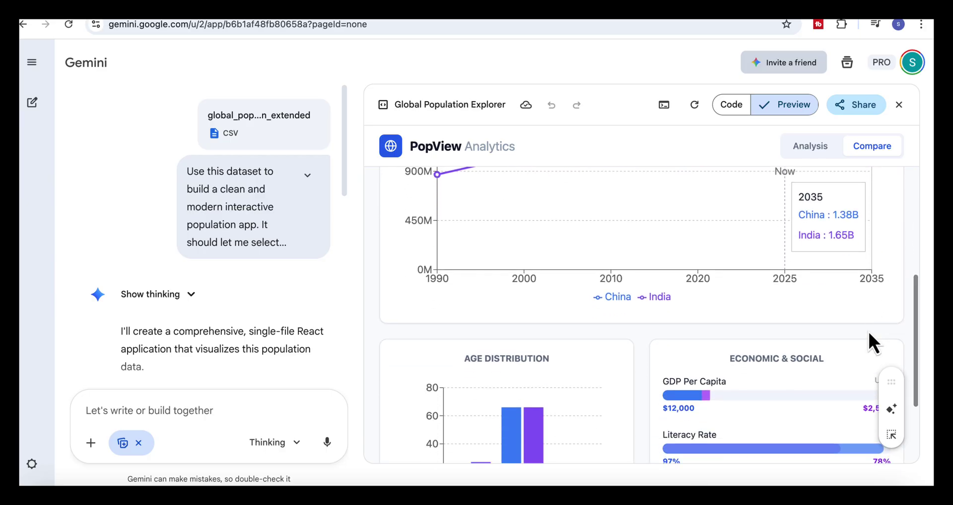
pyautogui.scroll(-2, 869, 333)
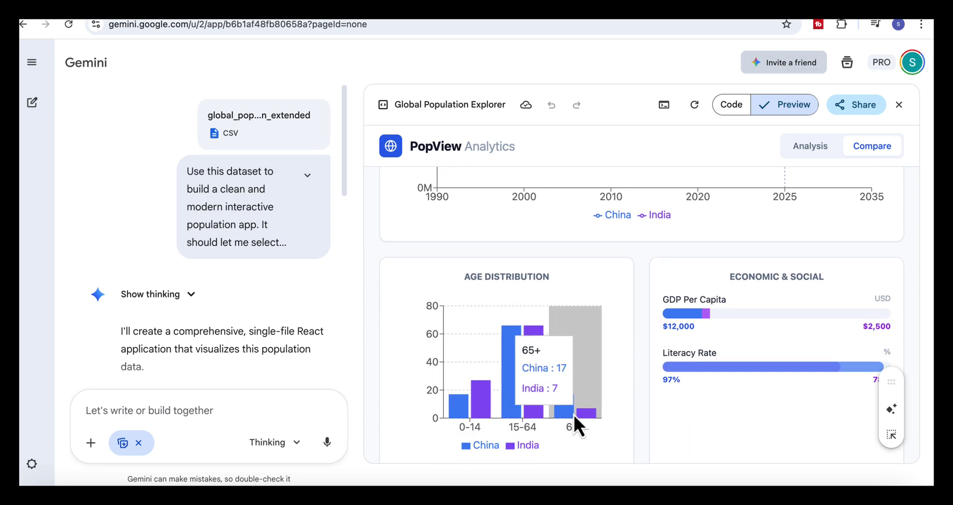
pyautogui.scroll(-1, 580, 415)
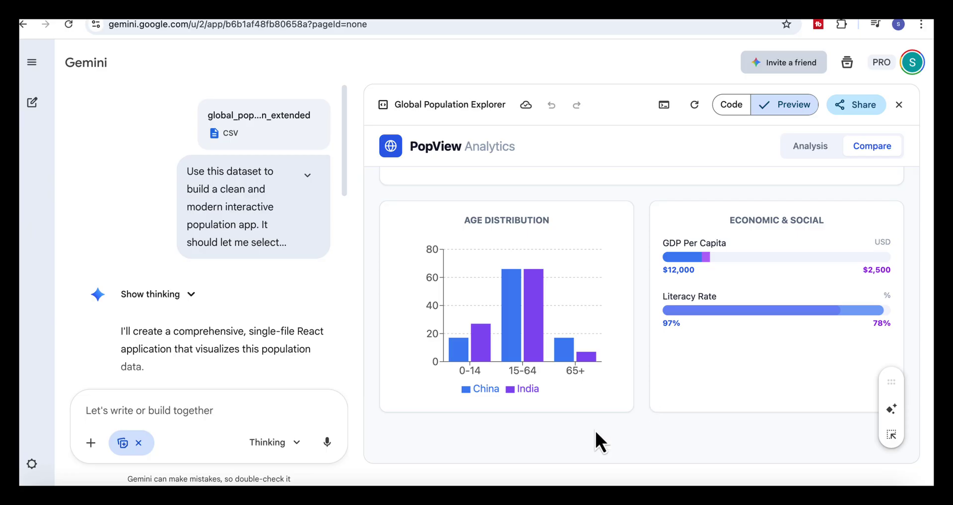
pyautogui.scroll(5, 652, 430)
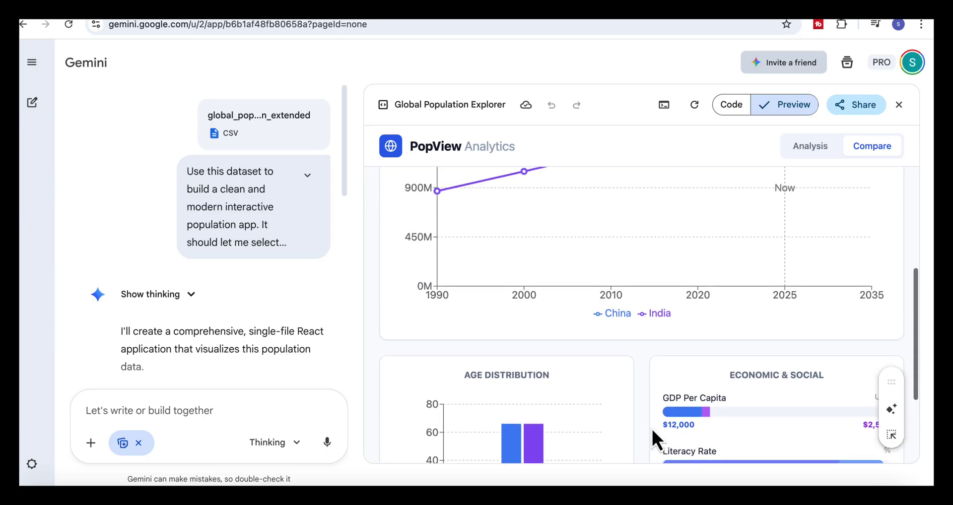
pyautogui.scroll(5, 651, 429)
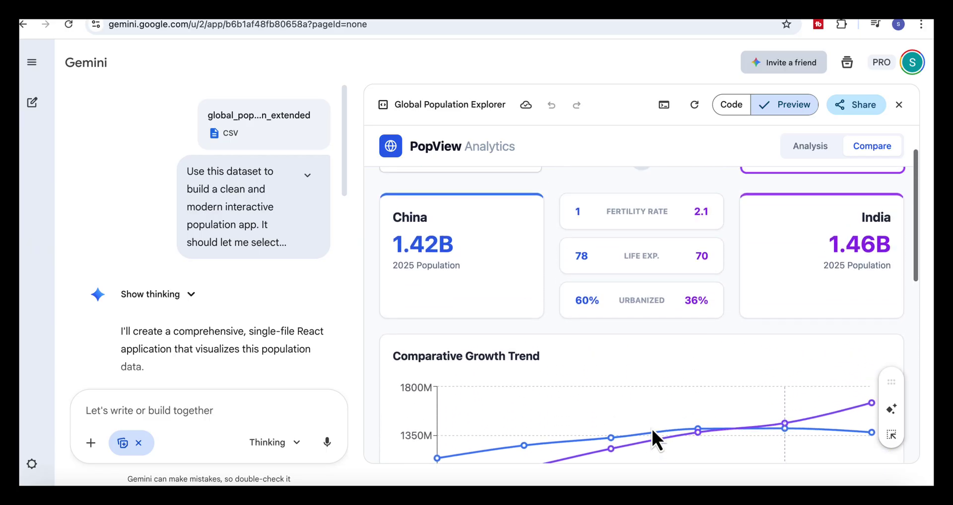
# Switch the population app to Analysis and review the baseline projection, impact sliders, age structure, and urbanization charts.
pyautogui.click(811, 146)
pyautogui.scroll(-5, 814, 251)
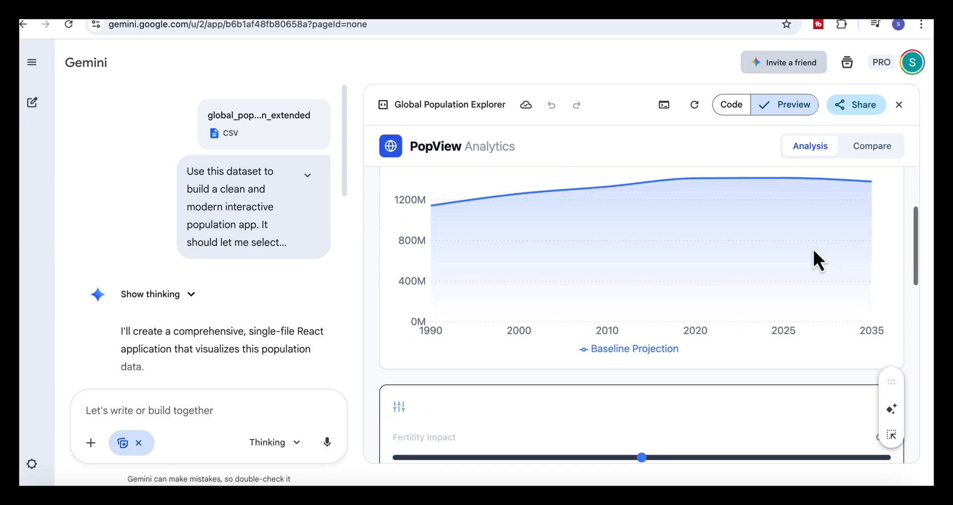
pyautogui.scroll(-8, 814, 250)
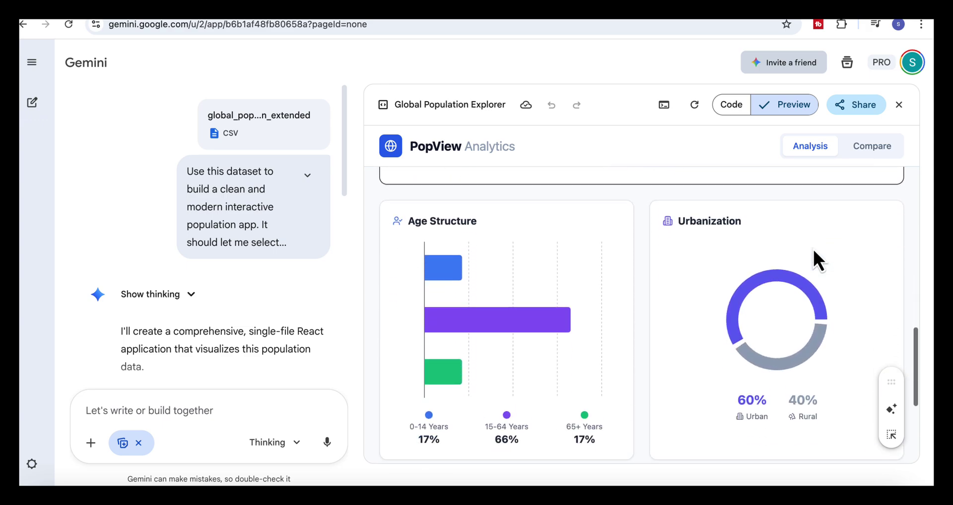
pyautogui.scroll(-6, 833, 198)
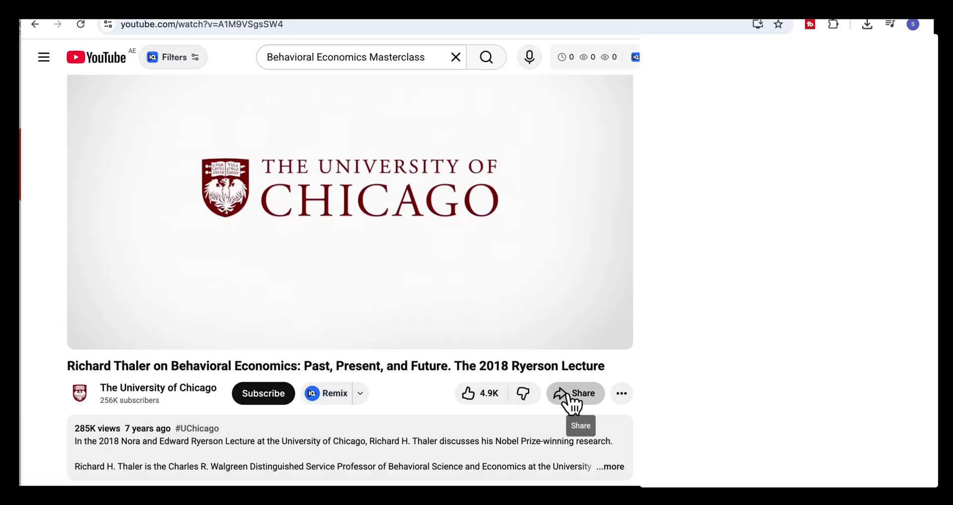
# Copy the University of Chicago lecture's YouTube link and ask Gemini for a full detailed breakdown of its main concepts, learning points, and ideas.
pyautogui.click(570, 397)
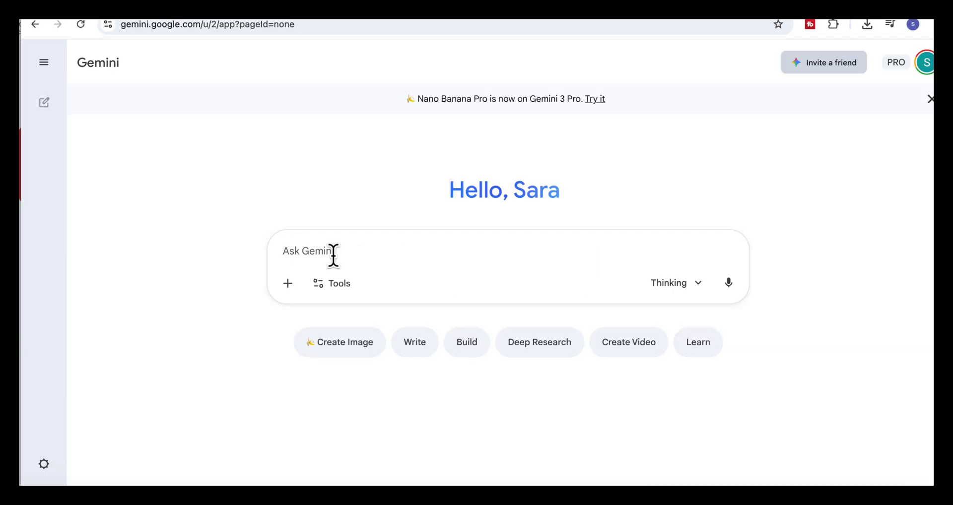
pyautogui.hotkey('ctrl', 'v')
pyautogui.hotkey('shift', 'Return')
pyautogui.hotkey('shift', 'Return')
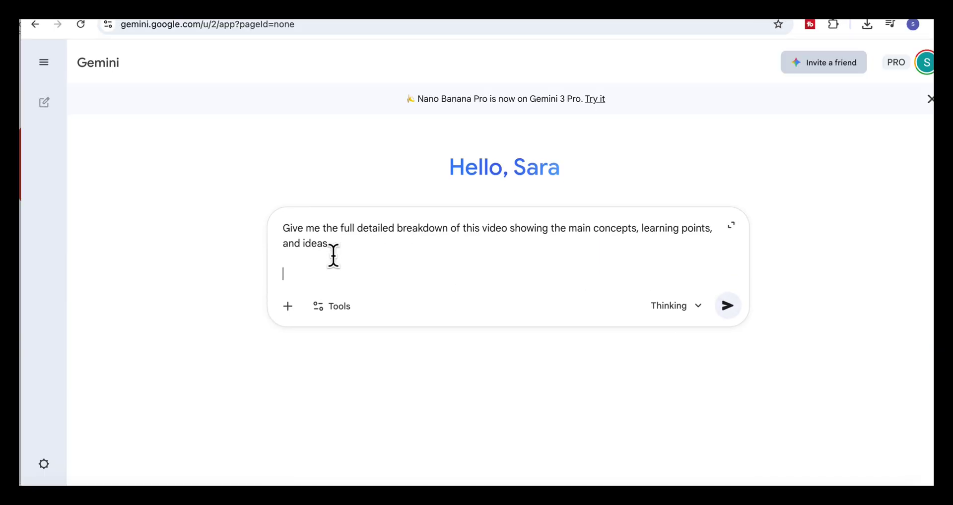
pyautogui.hotkey('ctrl', 'v')
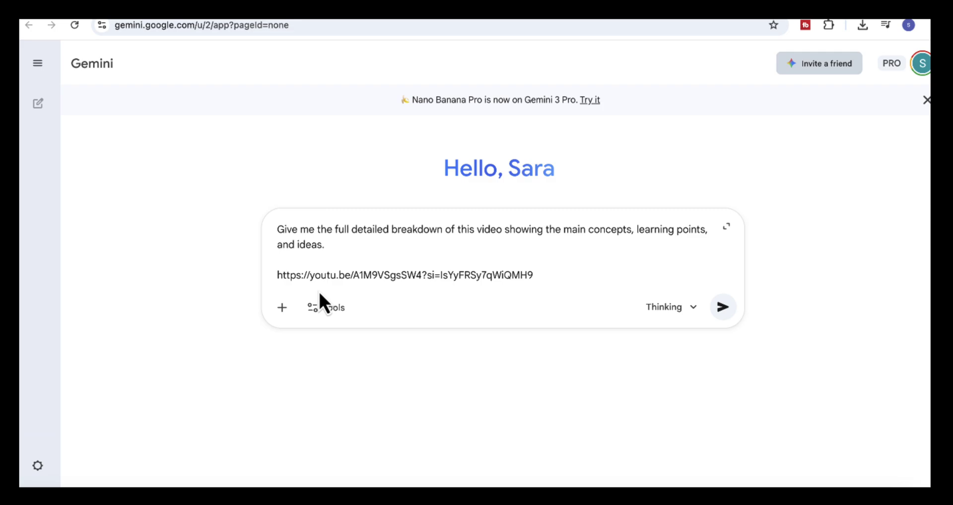
pyautogui.click(725, 310)
# Read through the generated lecture breakdown from the definition of behavioral economics to the embedded video at its end.
pyautogui.scroll(-3, 743, 288)
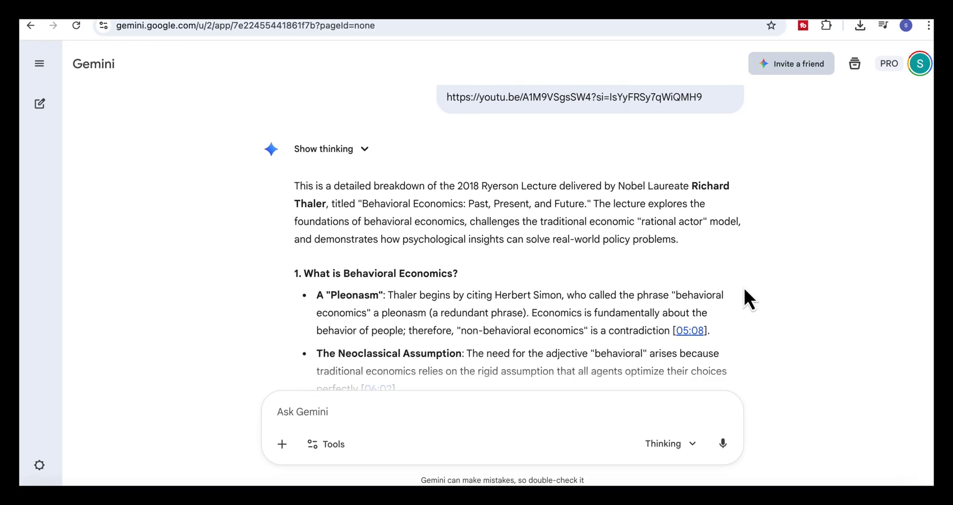
pyautogui.scroll(-10, 745, 291)
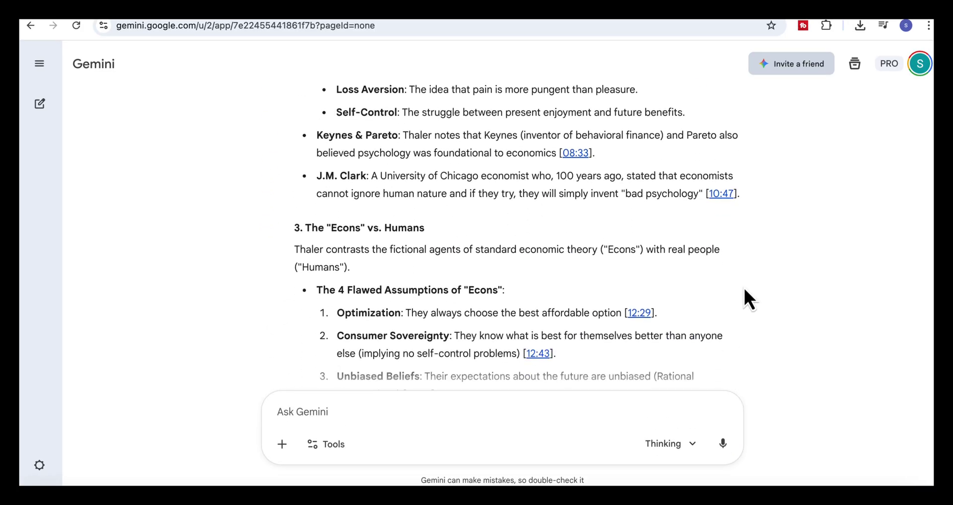
pyautogui.scroll(-11, 745, 291)
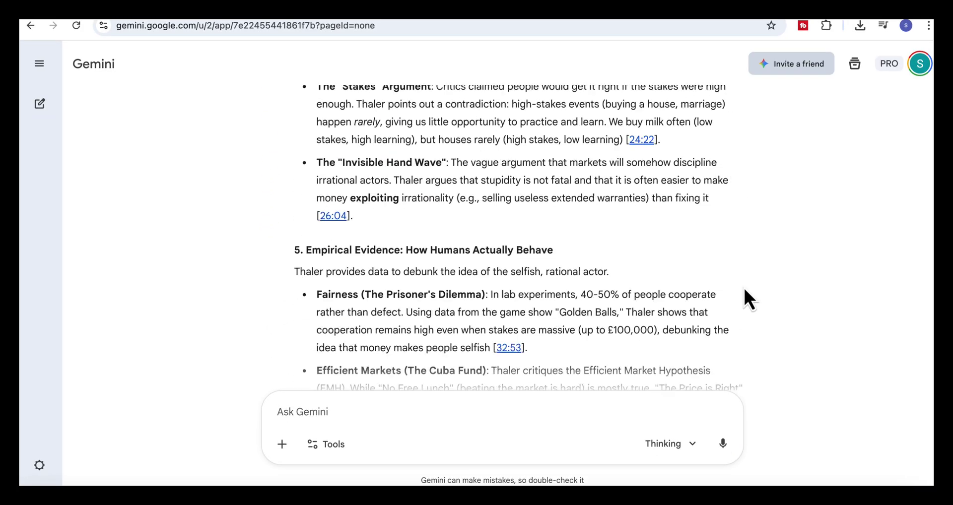
pyautogui.scroll(-12, 743, 297)
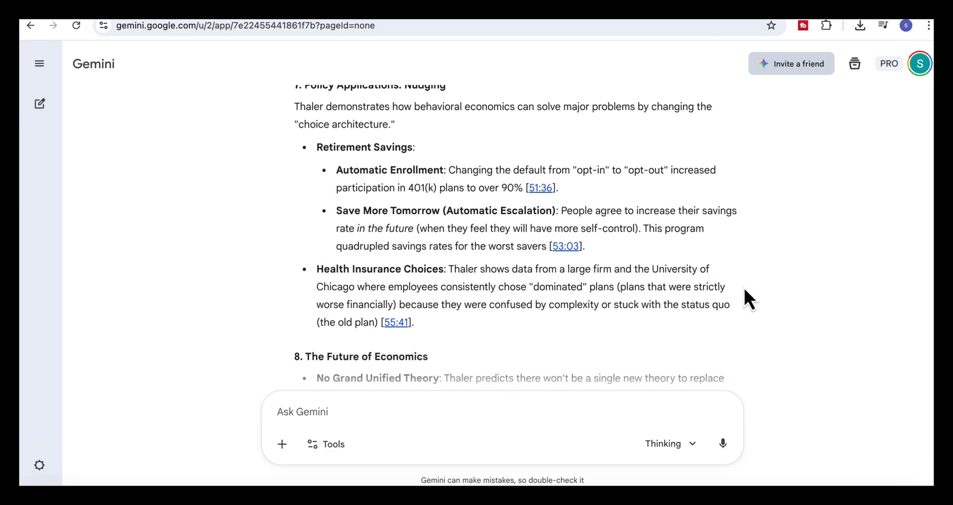
pyautogui.scroll(-8, 744, 290)
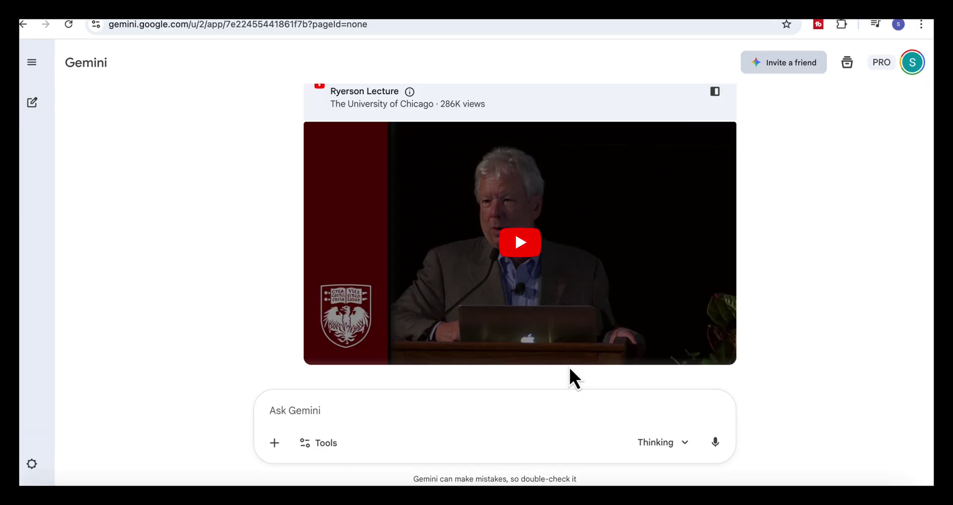
# Request a series of infographics that represent the insights in each main section, using the Create images tool.
pyautogui.click(381, 411)
pyautogui.hotkey('ctrl', 'v')
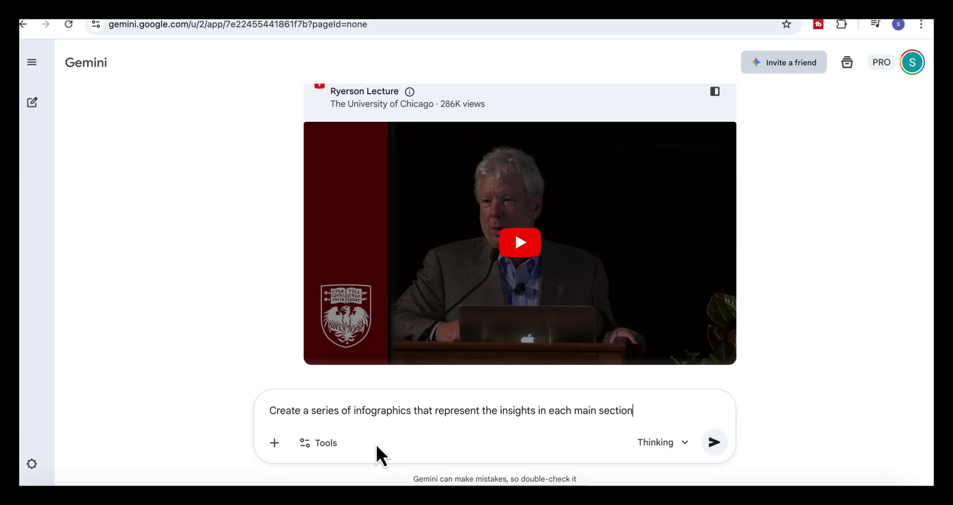
pyautogui.click(320, 443)
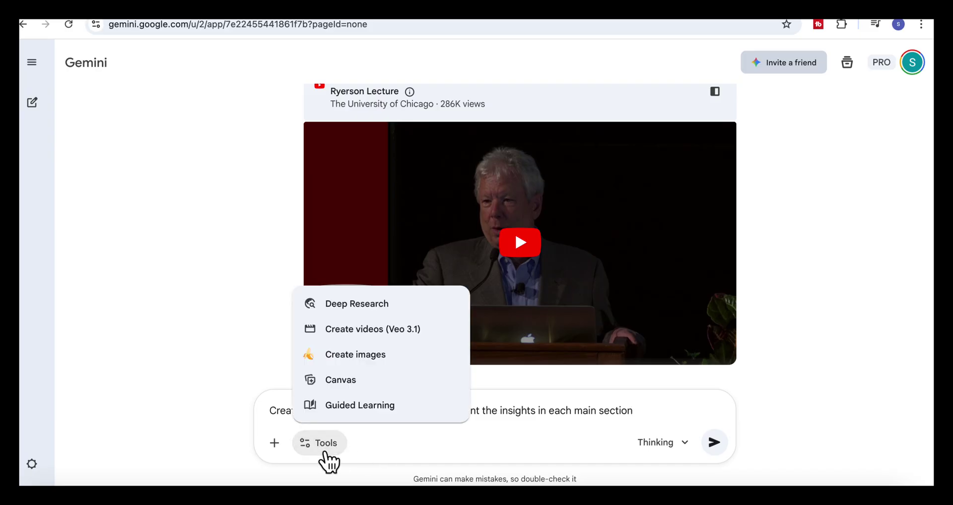
pyautogui.click(371, 356)
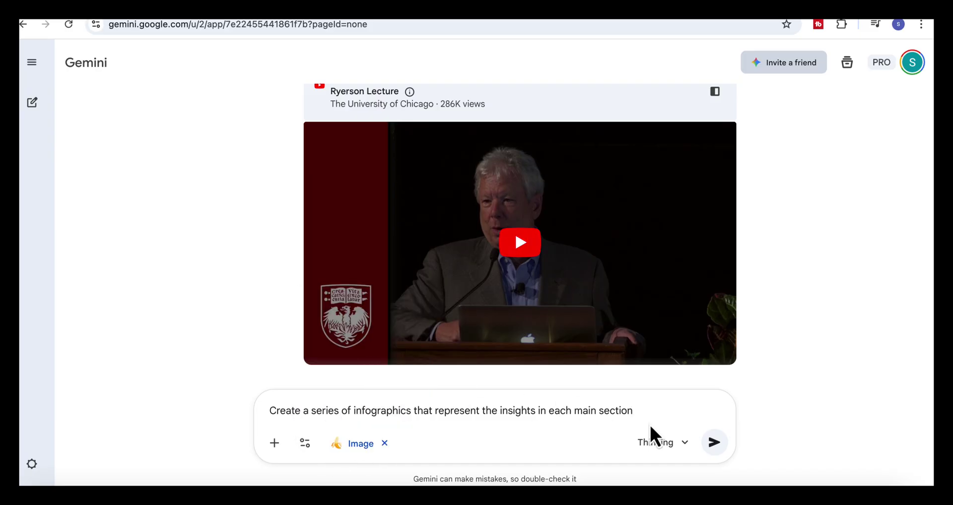
pyautogui.click(714, 442)
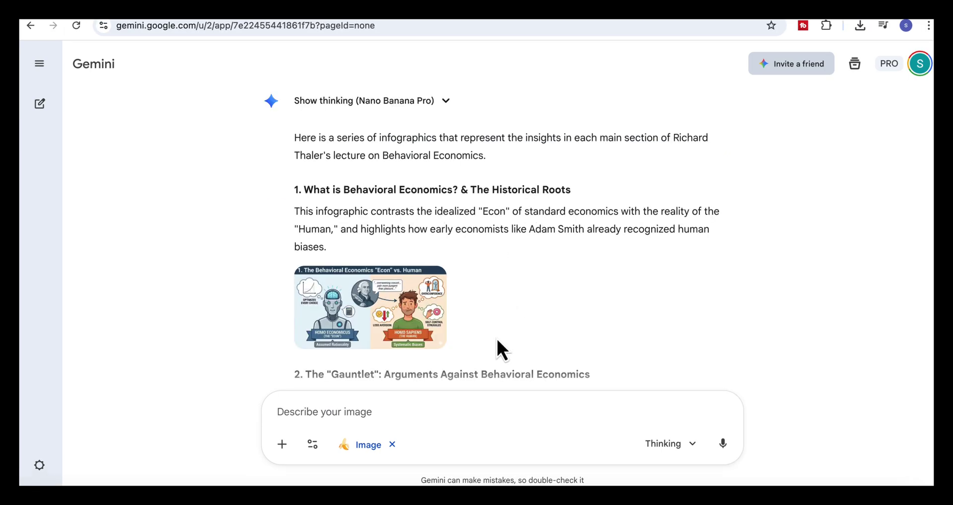
# View the first two generated infographics at full size, "Econ" vs. Human and The Gauntlet.
pyautogui.moveTo(430, 336)
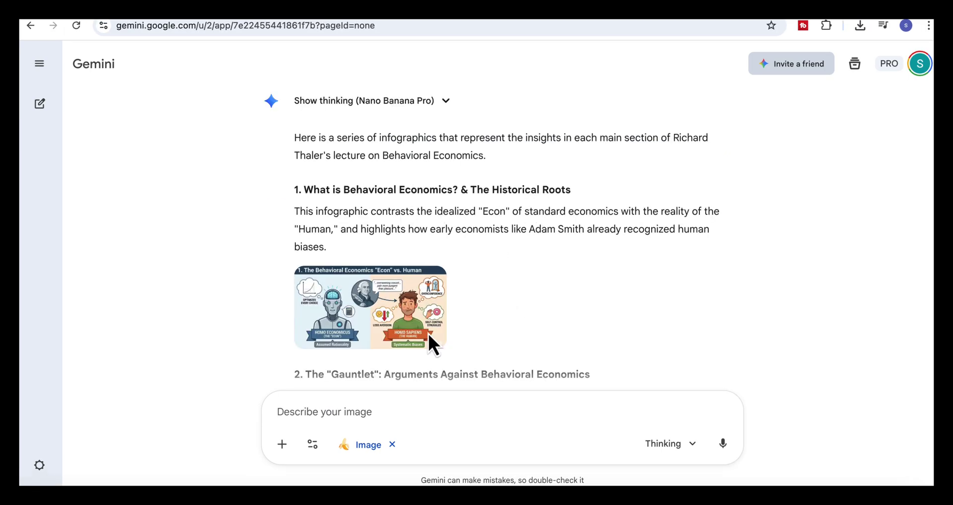
pyautogui.click(376, 332)
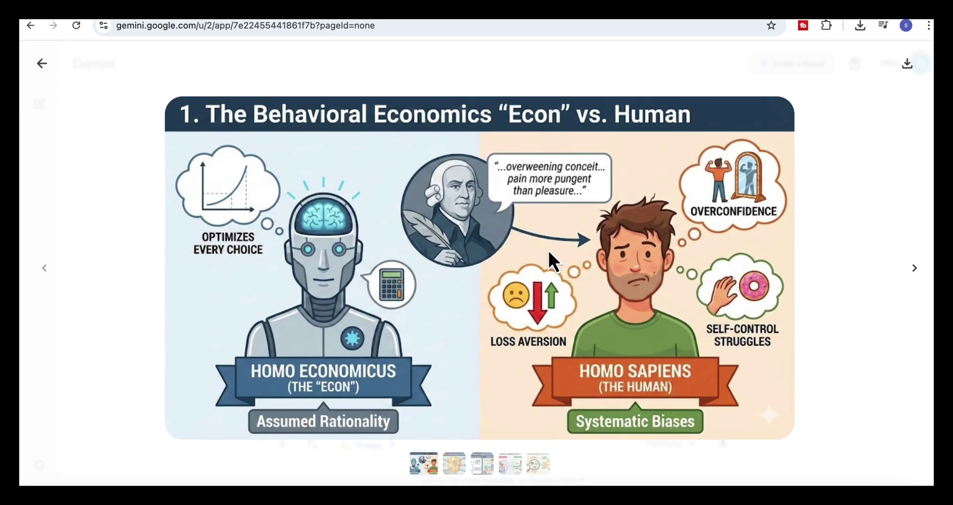
pyautogui.click(41, 64)
pyautogui.moveTo(381, 350)
pyautogui.scroll(-3, 487, 357)
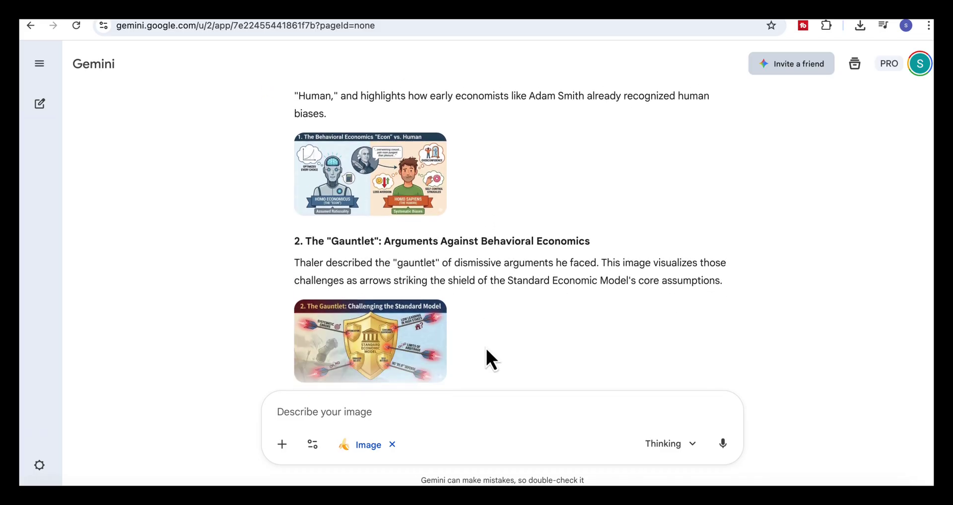
pyautogui.click(388, 321)
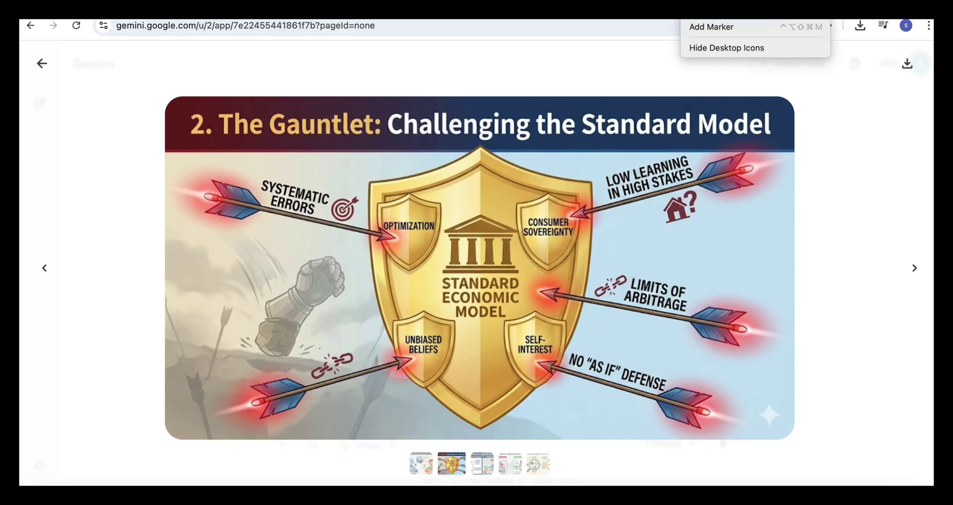
# View the infographics on Policy Applications: Nudging & Choice Architecture and The Future of Economics at full size.
pyautogui.click(55, 82)
pyautogui.click(43, 65)
pyautogui.scroll(-5, 247, 342)
pyautogui.scroll(-2, 219, 304)
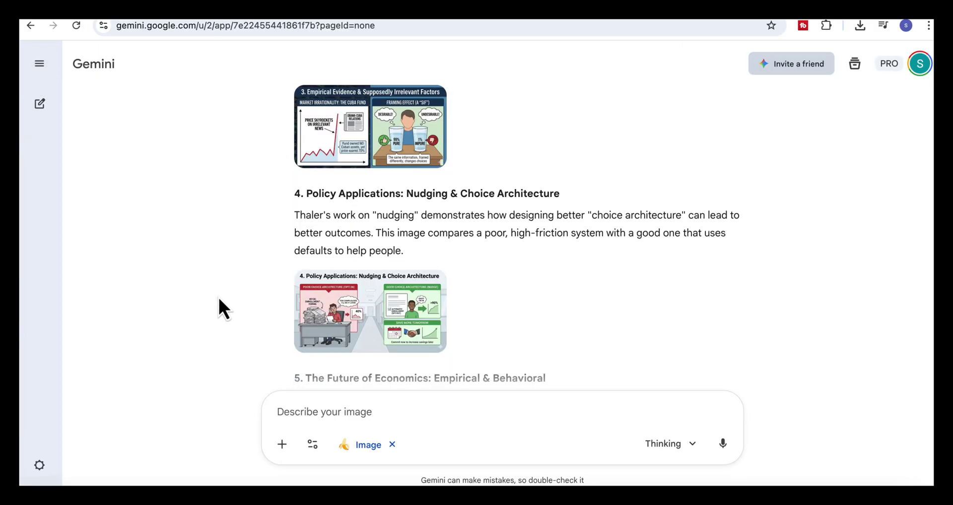
pyautogui.click(382, 331)
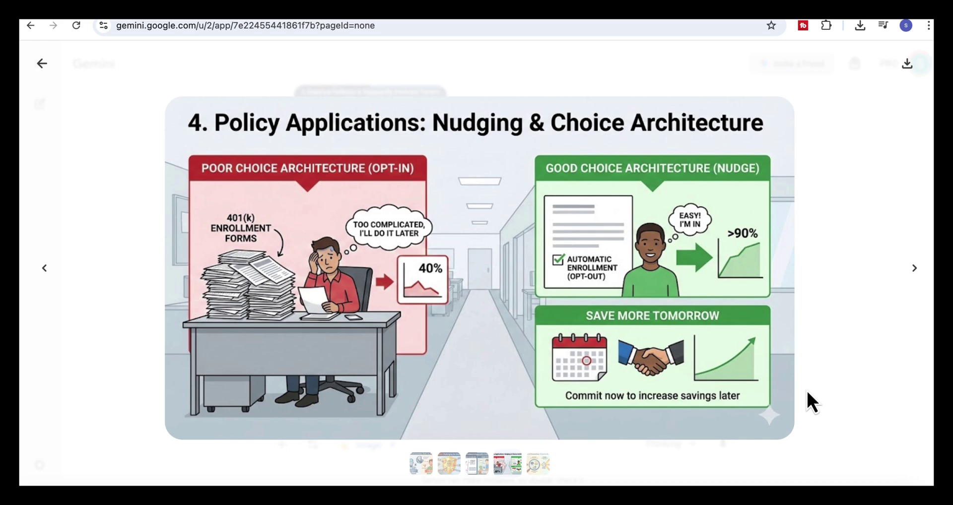
pyautogui.click(42, 64)
pyautogui.scroll(-3, 260, 281)
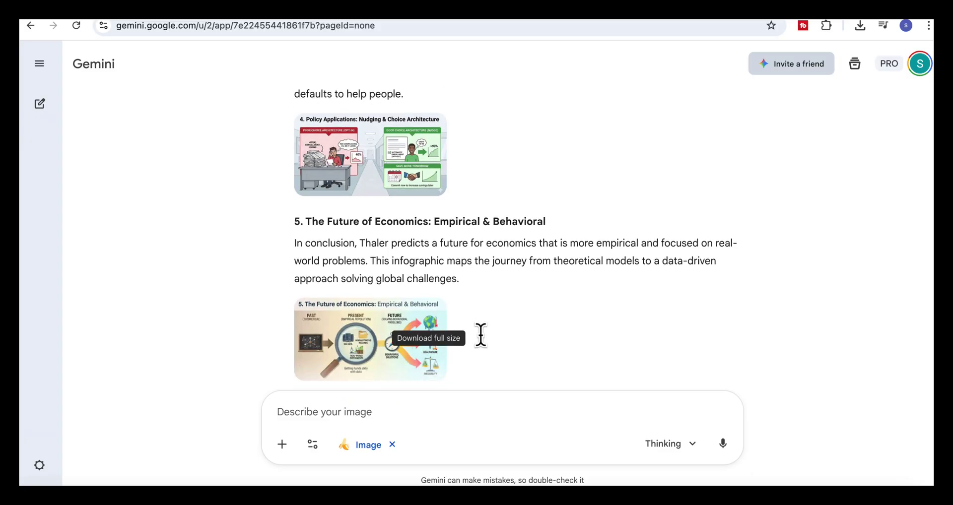
pyautogui.click(376, 343)
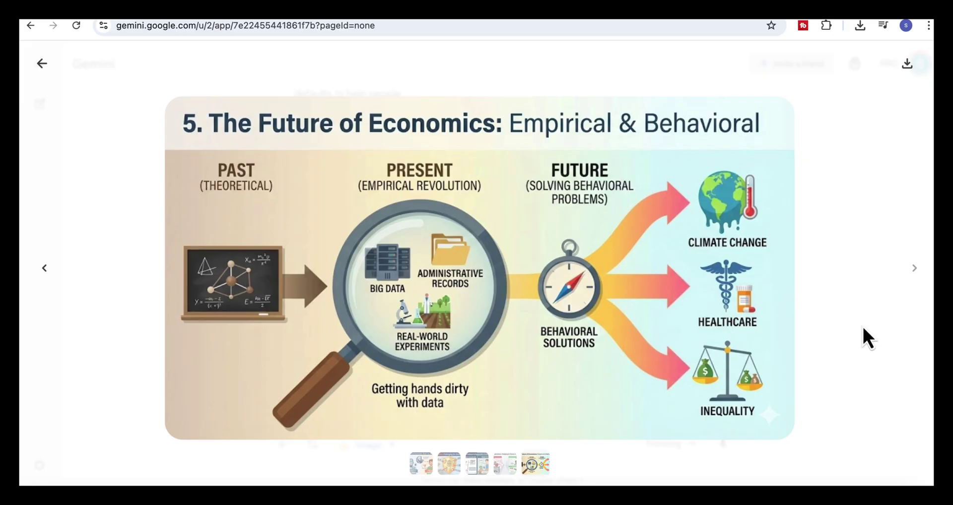
pyautogui.click(41, 64)
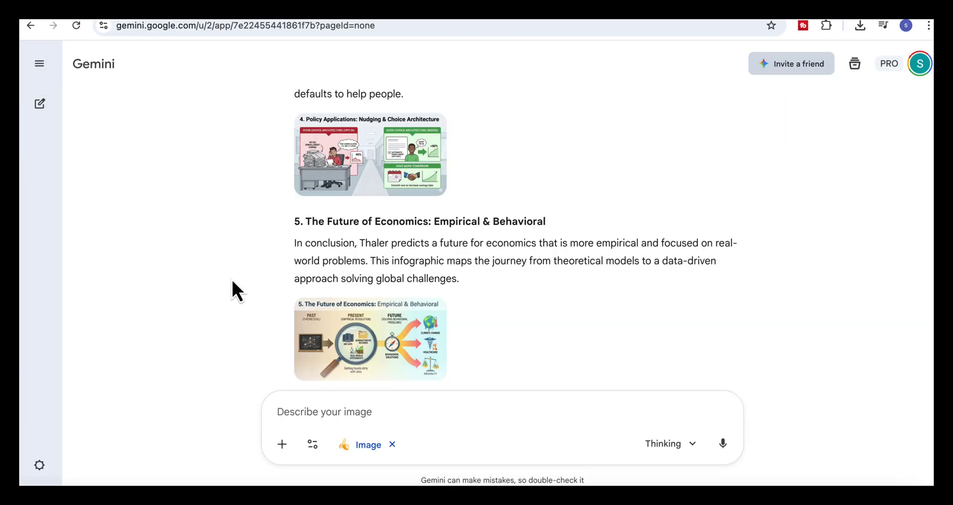
# View the infographic on Empirical Evidence & Supposedly Irrelevant Factors at full size and return to the conversation.
pyautogui.scroll(-1, 236, 290)
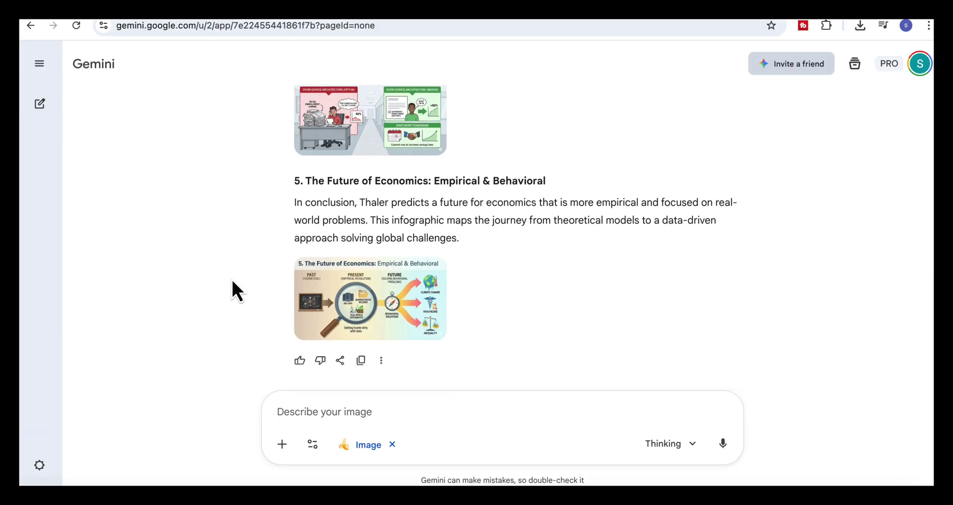
pyautogui.scroll(5, 230, 290)
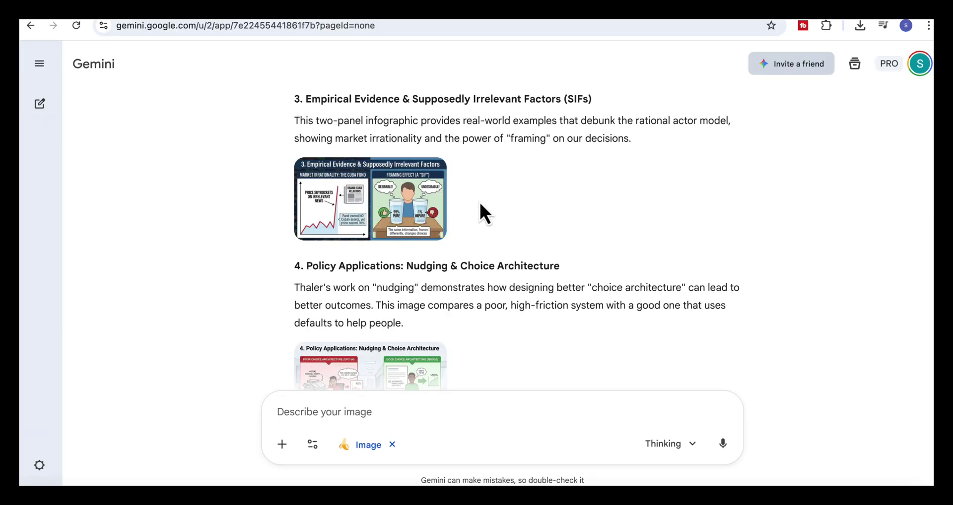
pyautogui.click(383, 209)
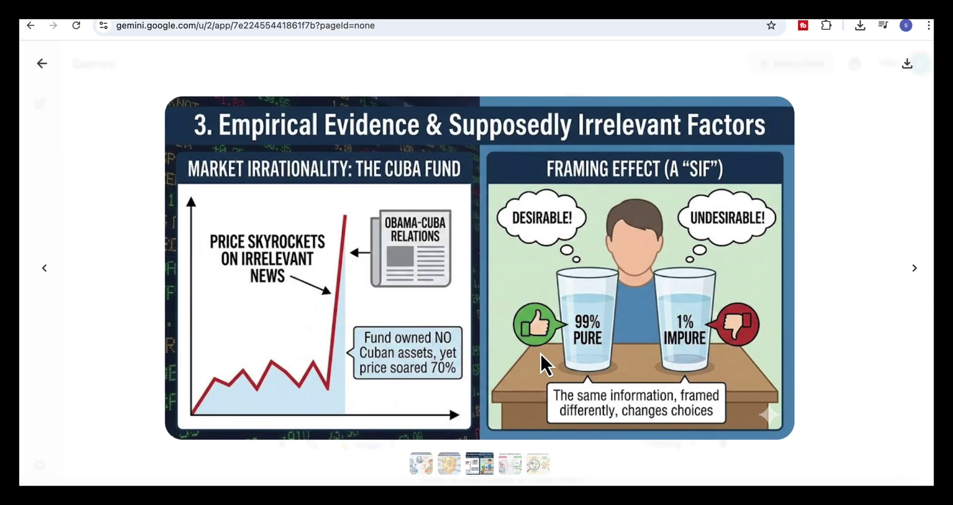
pyautogui.click(42, 63)
pyautogui.scroll(-5, 159, 219)
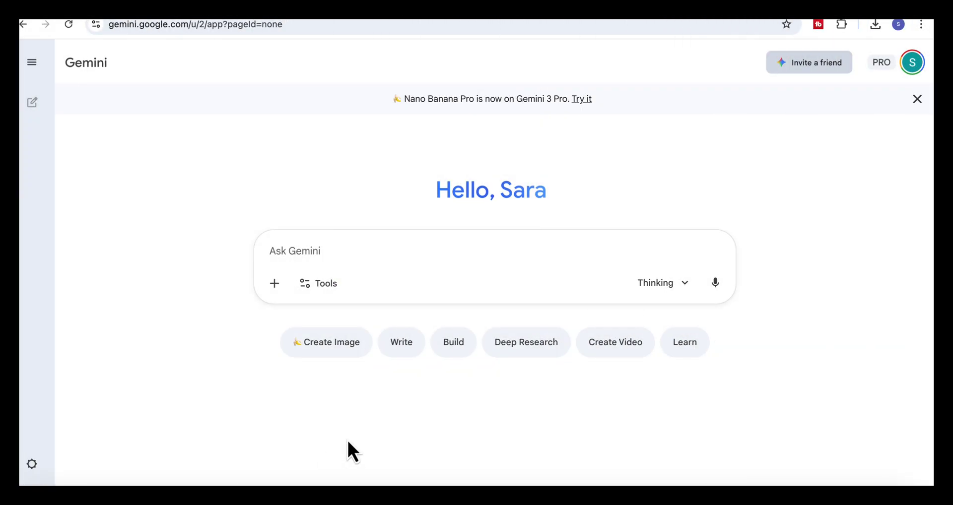
# In a new chat, attach the dementia PDF and use Canvas to turn the article into a well-formatted interactive report with visuals.
pyautogui.click(275, 283)
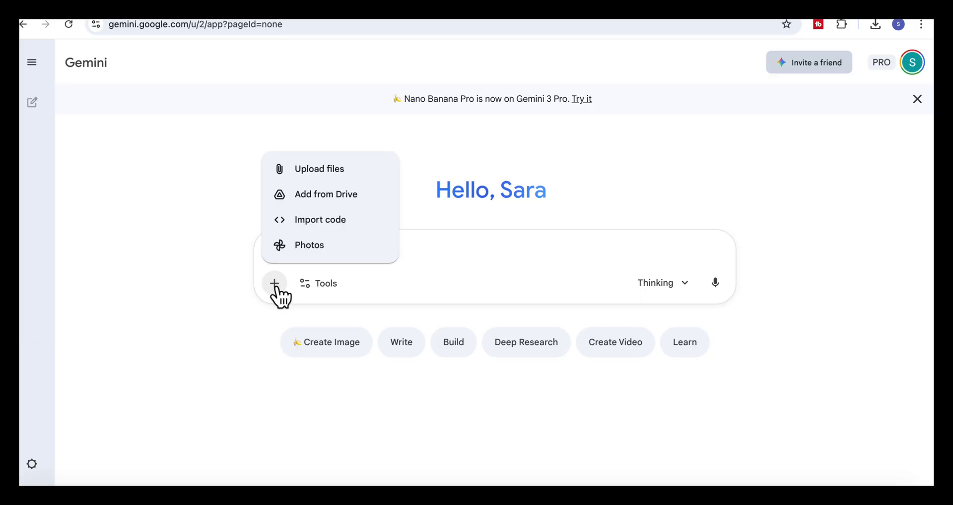
pyautogui.click(308, 171)
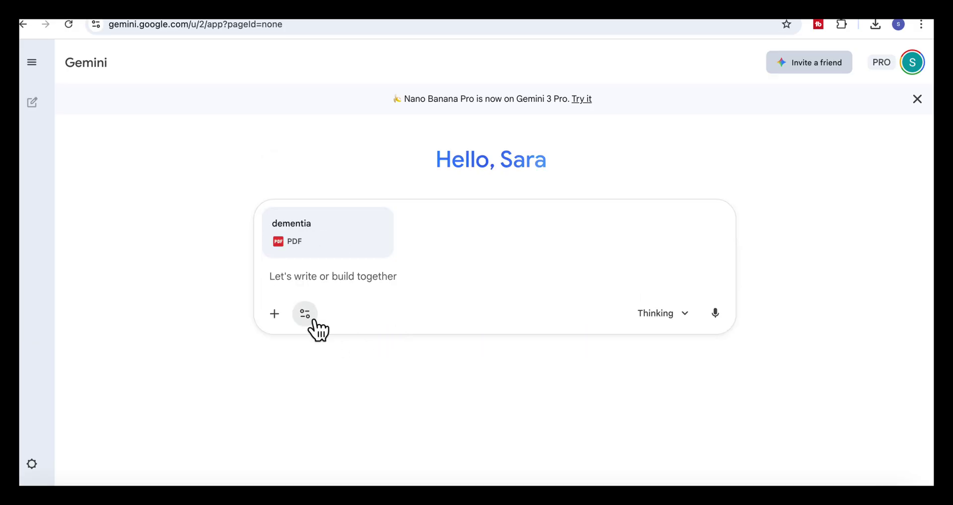
pyautogui.click(306, 314)
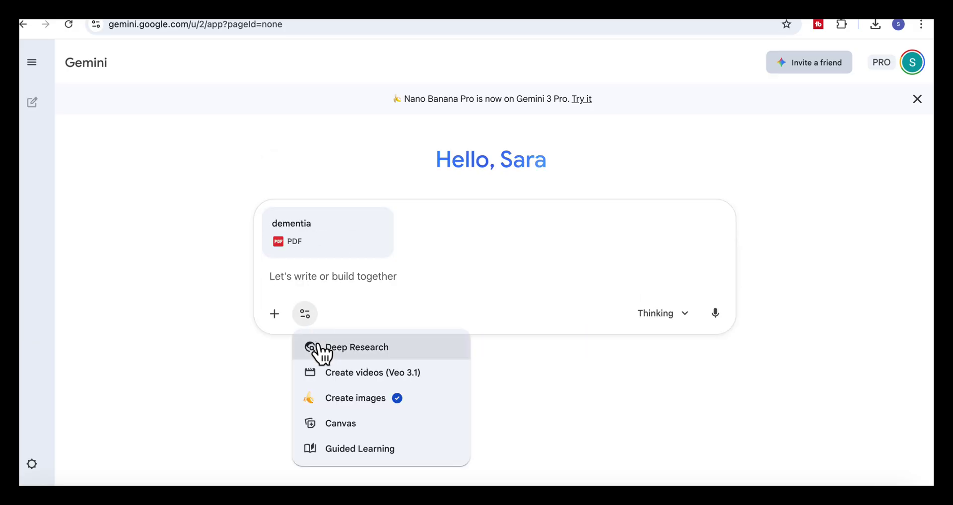
pyautogui.click(326, 424)
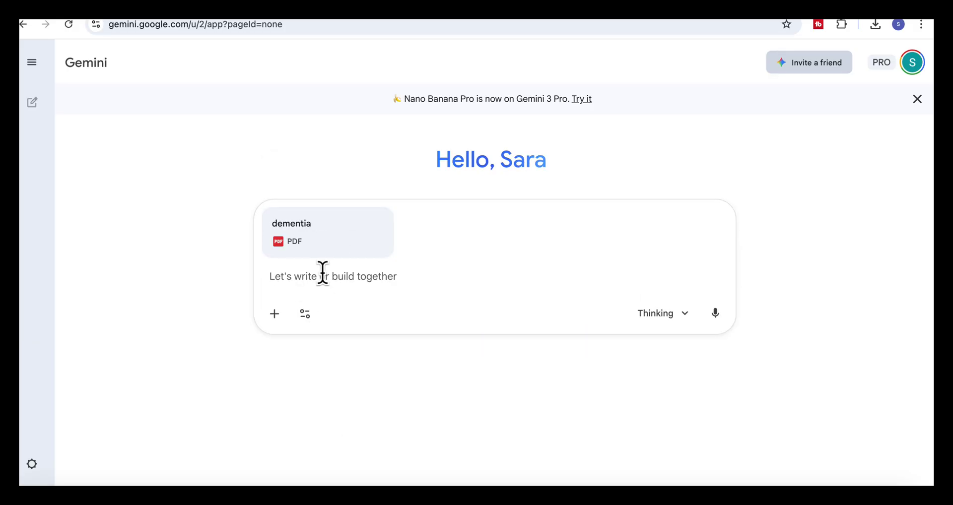
pyautogui.write('Turn the attached article into a well-formatted interactive report with visuals')
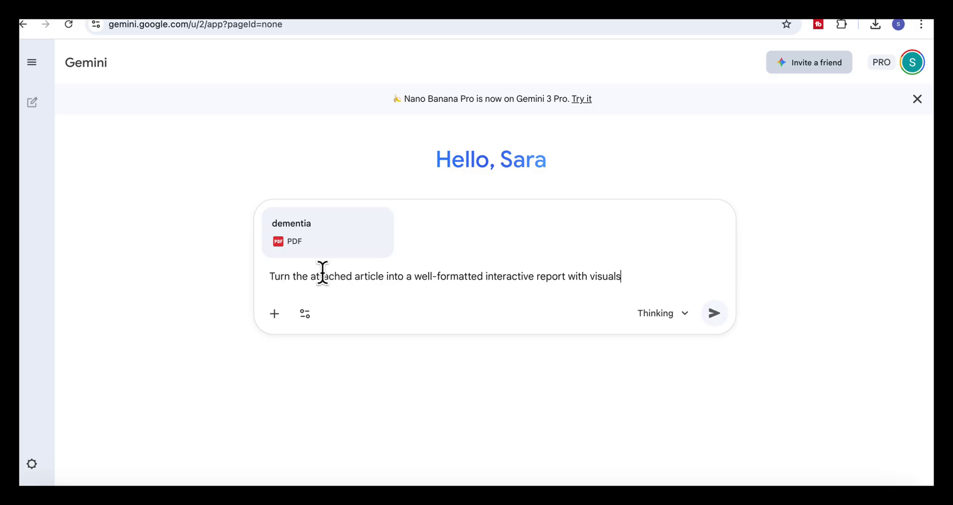
pyautogui.click(716, 328)
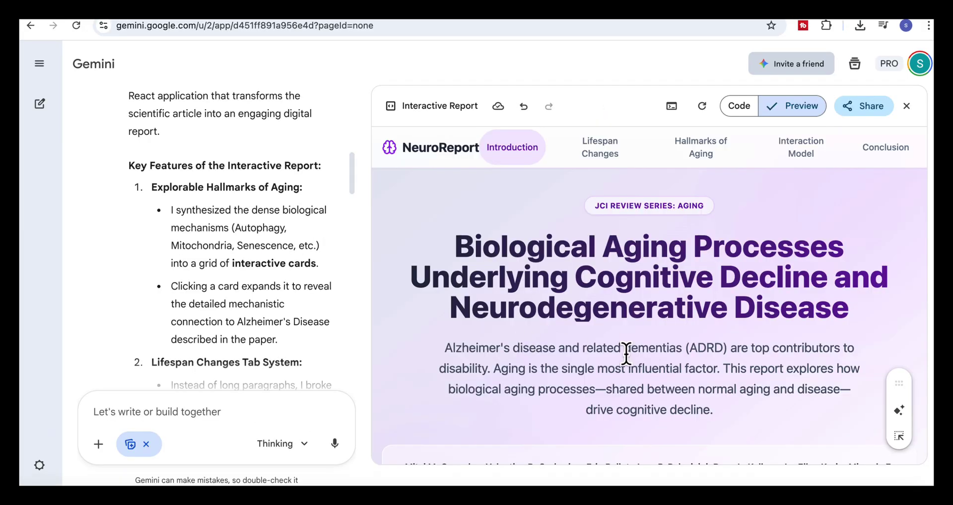
# Look through the report's Introduction and its Lifespan Changes section, including the Brain Morphology and Neuropathology topics.
pyautogui.scroll(-2, 624, 355)
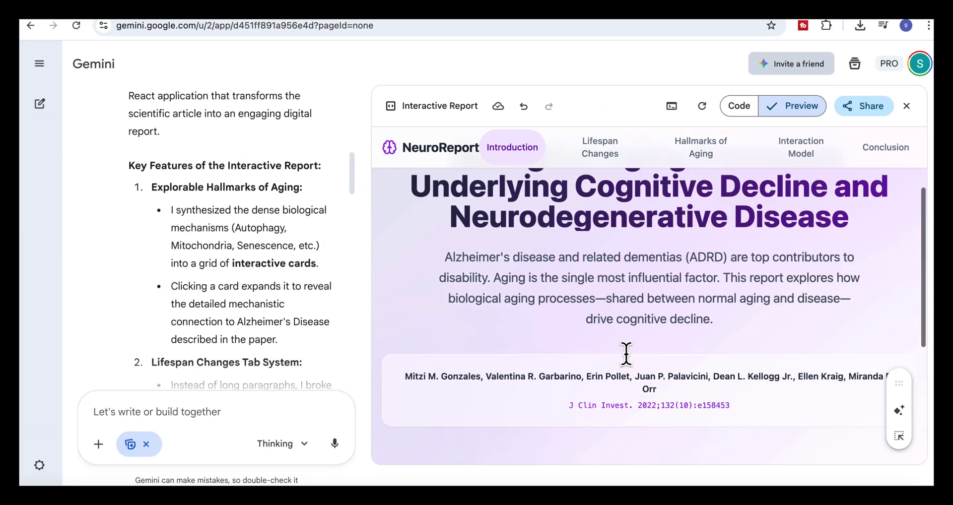
pyautogui.scroll(2, 626, 354)
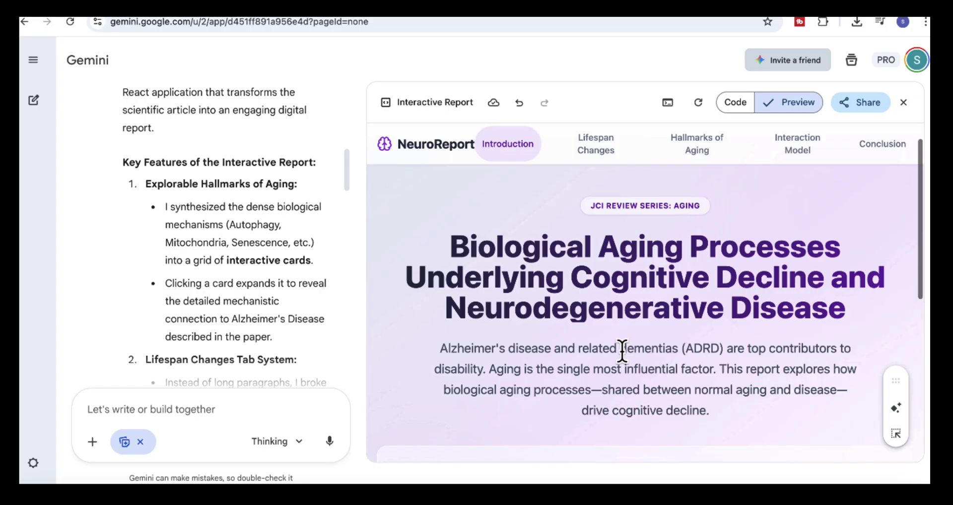
pyautogui.click(597, 148)
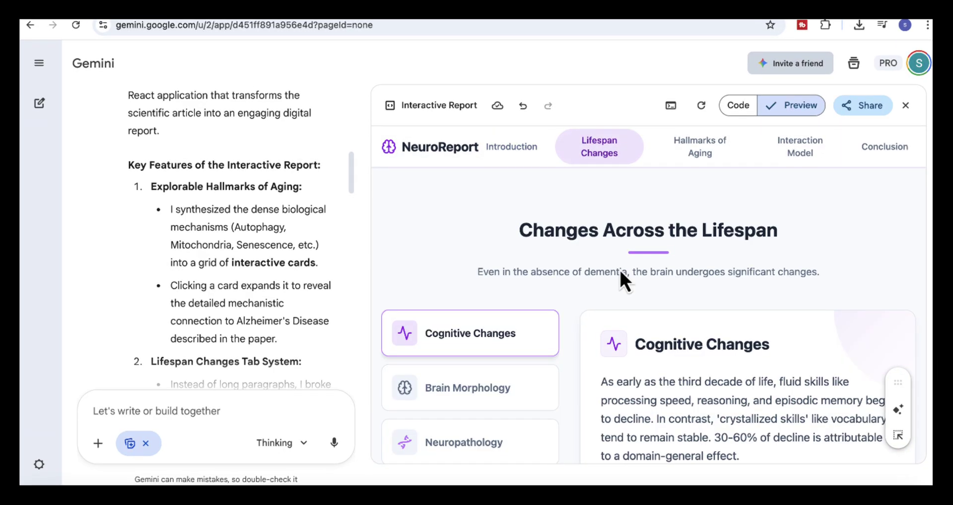
pyautogui.scroll(-1, 626, 294)
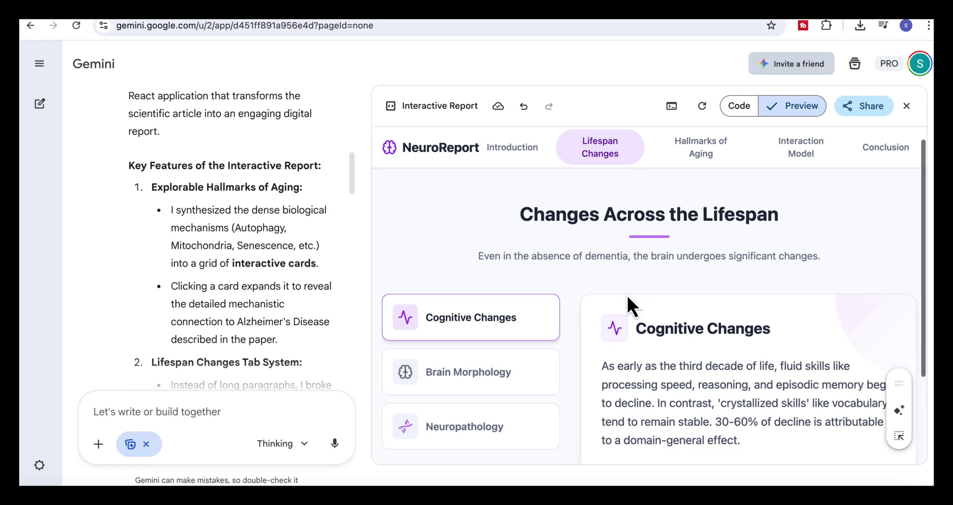
pyautogui.click(494, 357)
pyautogui.click(496, 403)
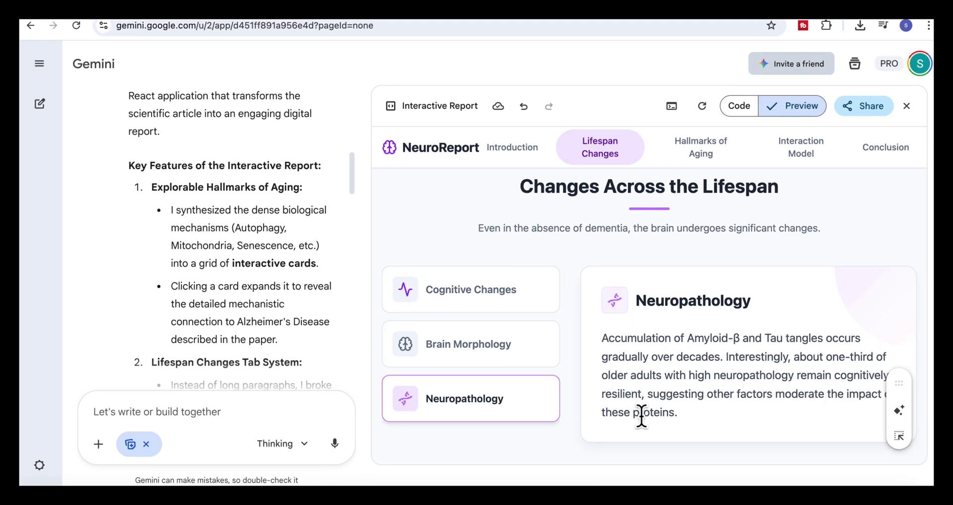
pyautogui.scroll(-2, 641, 416)
pyautogui.scroll(3, 641, 416)
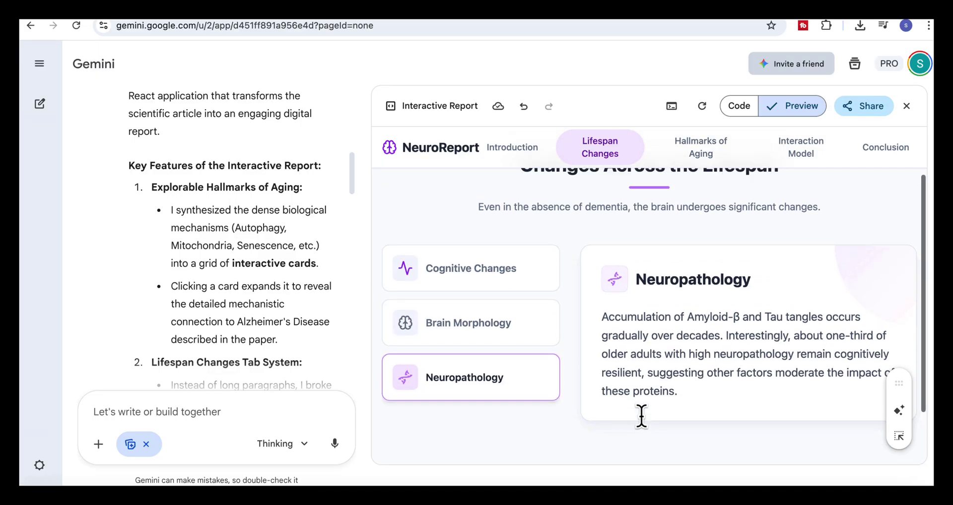
# Explore the Hallmarks of Aging section, expanding its cards from Aberrant Autophagy through Lipid Dysregulation to read the mechanism details.
pyautogui.click(705, 154)
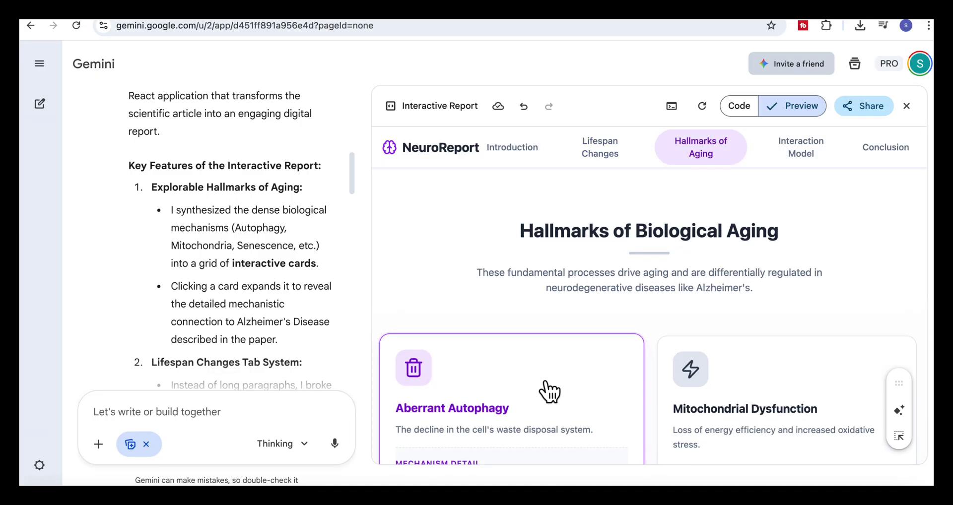
pyautogui.click(562, 403)
pyautogui.scroll(-2, 565, 404)
pyautogui.click(677, 317)
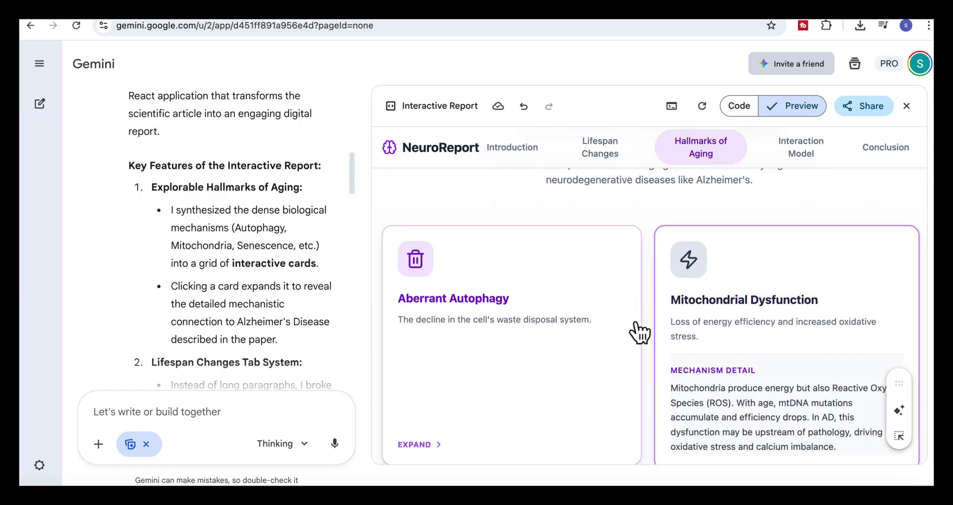
pyautogui.scroll(-3, 638, 331)
pyautogui.click(559, 396)
pyautogui.click(758, 362)
pyautogui.scroll(-4, 759, 362)
pyautogui.click(479, 423)
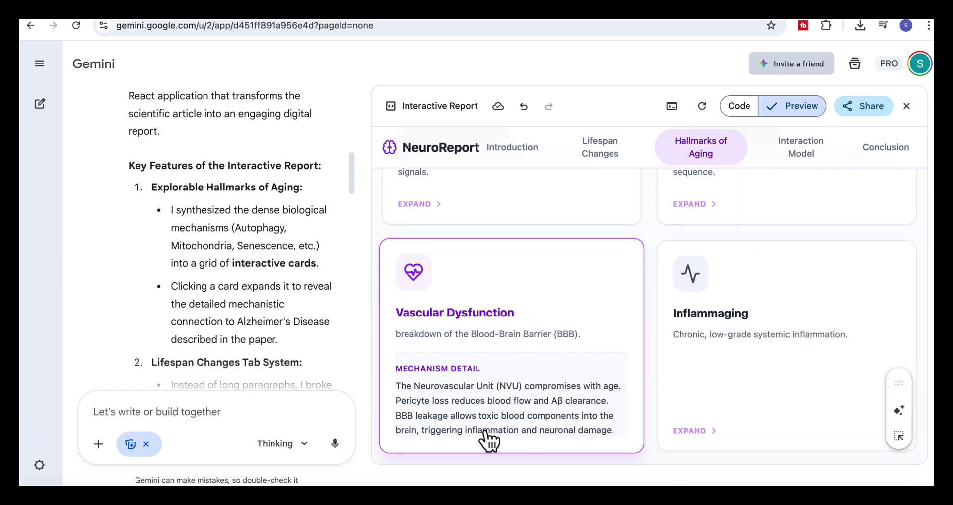
pyautogui.click(673, 428)
pyautogui.scroll(-3, 686, 443)
pyautogui.click(576, 403)
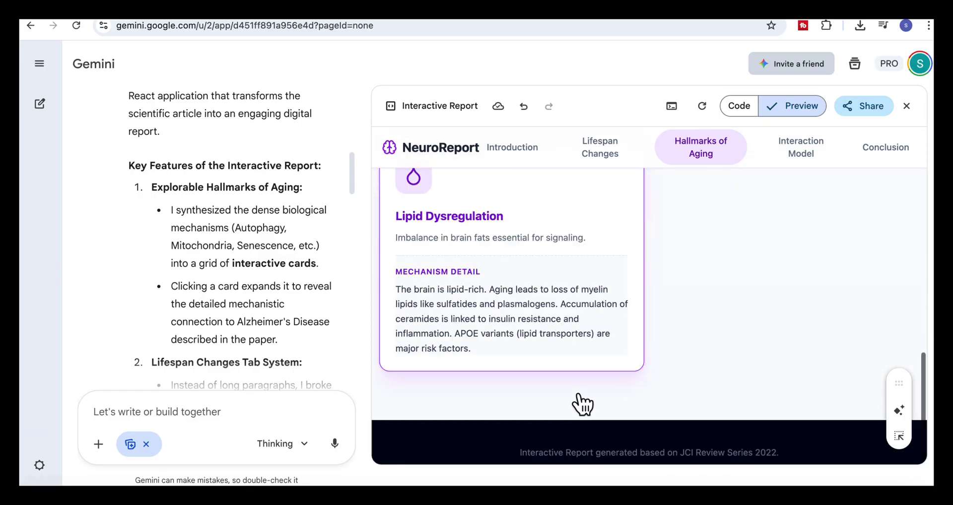
# Examine the report's Interaction Model diagram, from the aging processes down to the clinical outcome.
pyautogui.click(800, 162)
pyautogui.scroll(-3, 734, 233)
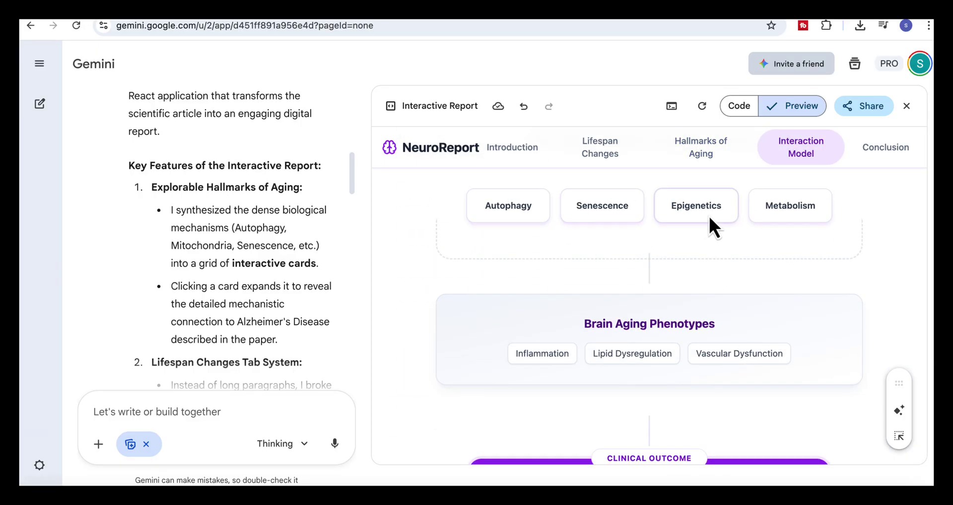
pyautogui.scroll(-3, 775, 278)
pyautogui.scroll(-2, 641, 382)
pyautogui.scroll(5, 639, 382)
# Read the report's Conclusion section, including the Current Trials and Path Forward cards.
pyautogui.click(904, 158)
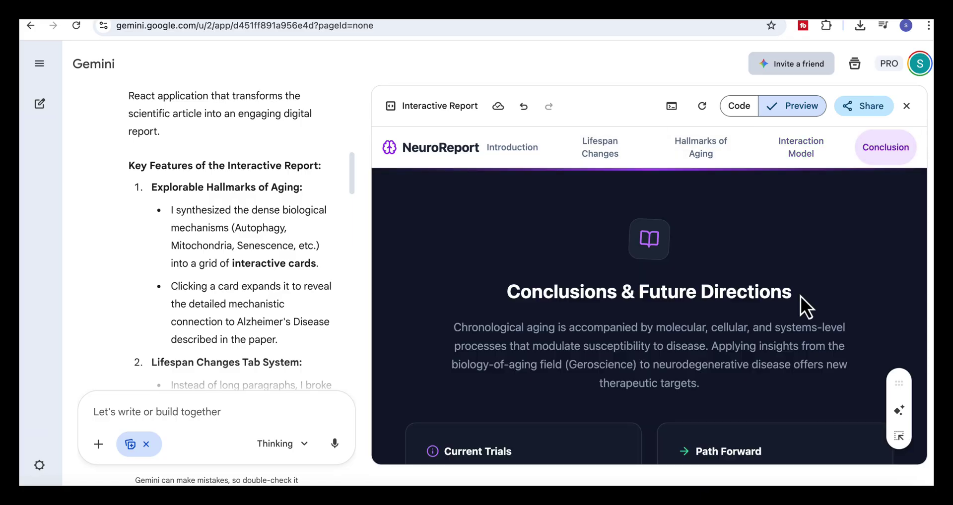
pyautogui.scroll(-2, 800, 298)
pyautogui.scroll(-3, 583, 396)
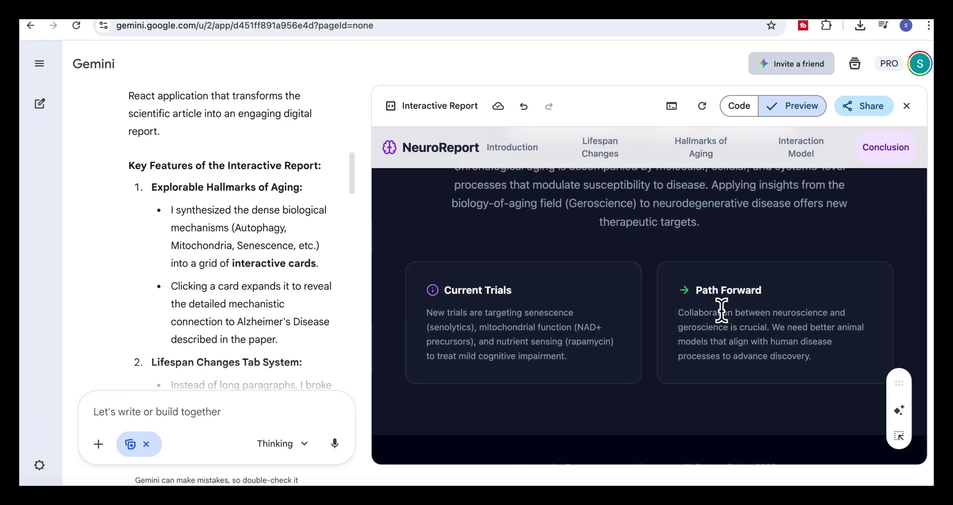
pyautogui.scroll(4, 658, 310)
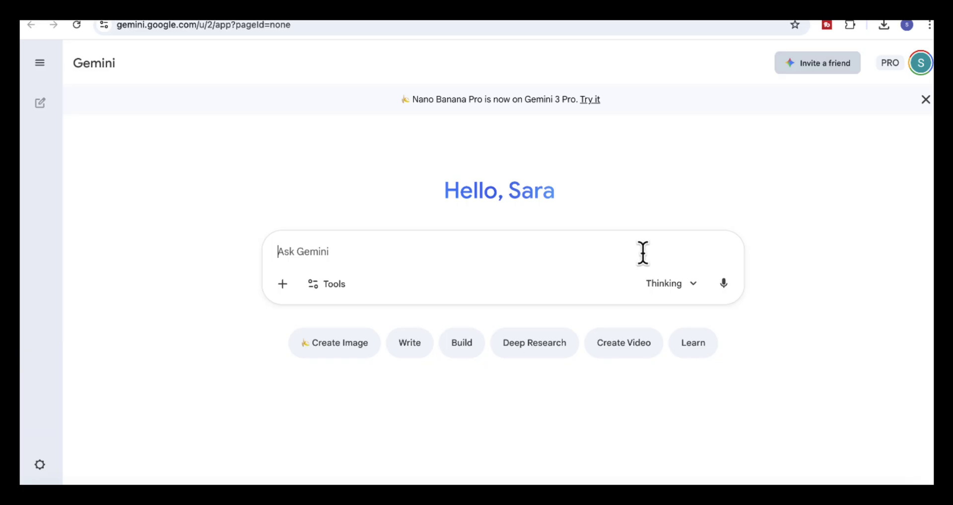
# In a new chat, ask how normal cells move through the stages of cancer, and request an interactive web app showing this process with Canvas.
pyautogui.write('Give me the process of what happens how normal cells move through the stages of cancer')
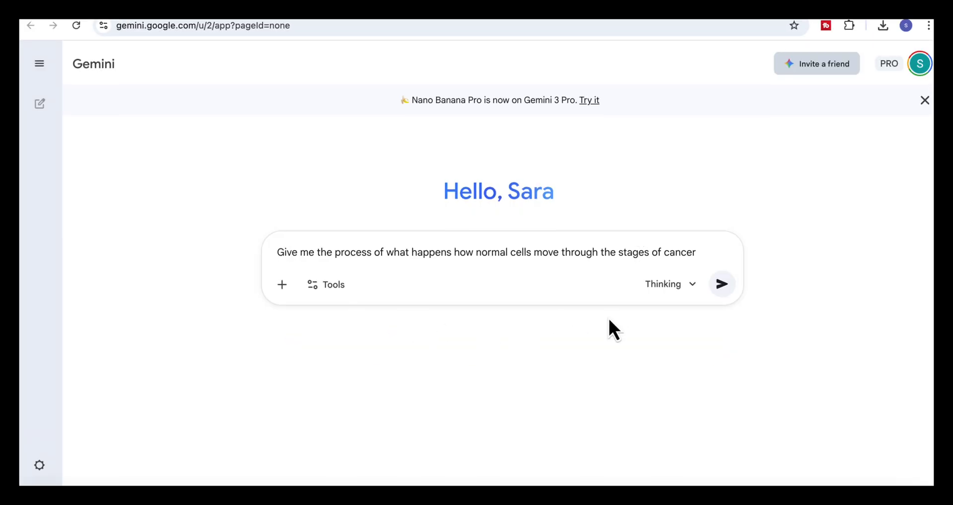
pyautogui.click(723, 286)
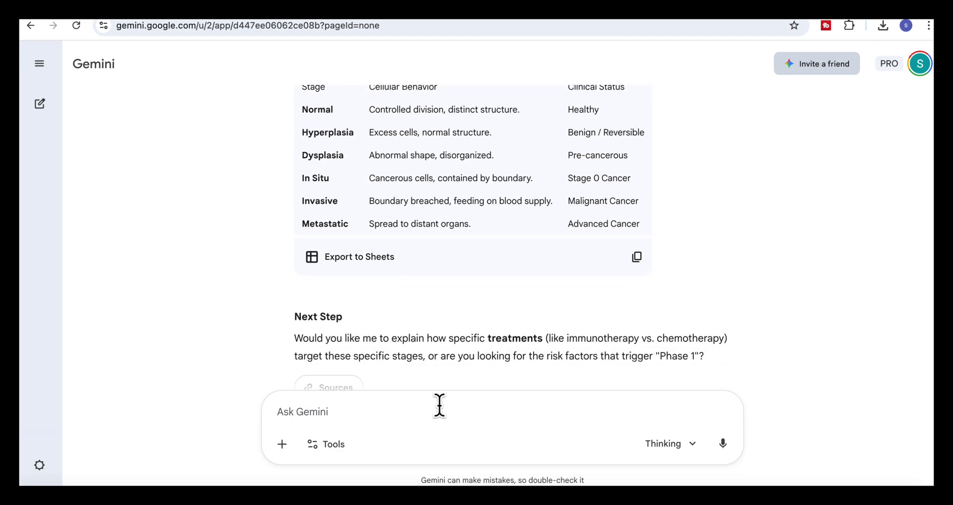
pyautogui.write('Create an interactive web app to show this process.')
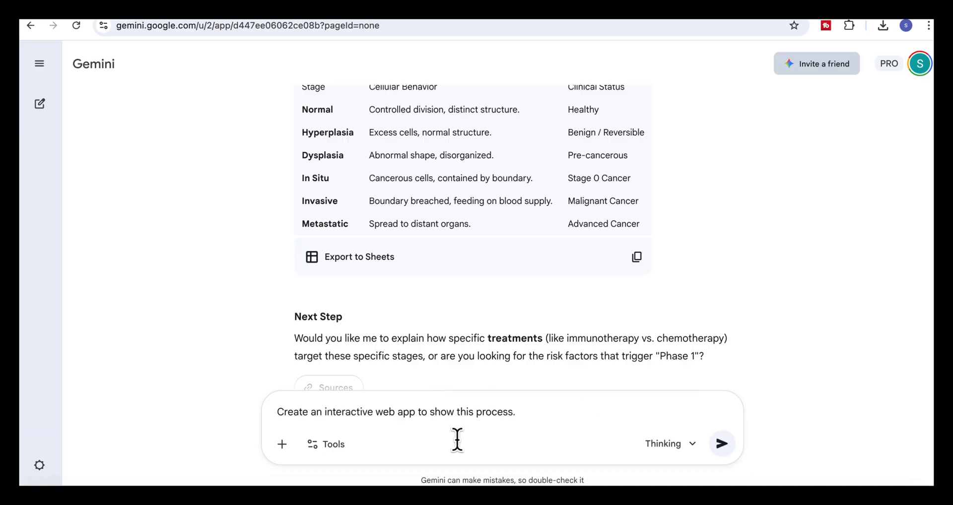
pyautogui.click(337, 448)
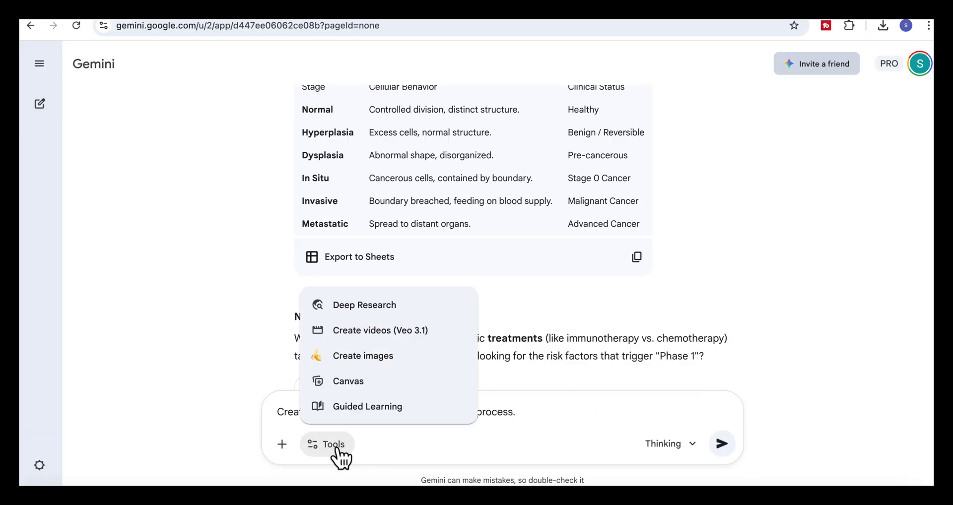
pyautogui.click(359, 384)
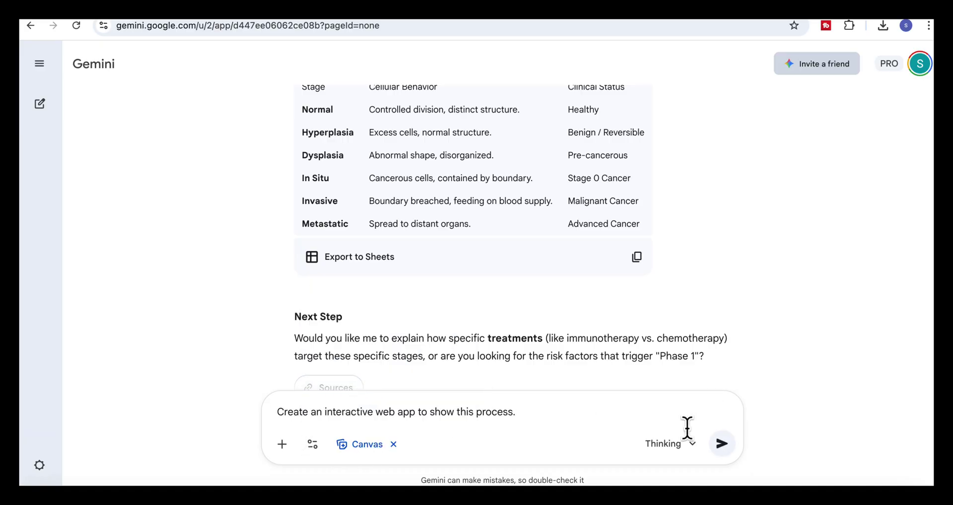
pyautogui.click(722, 444)
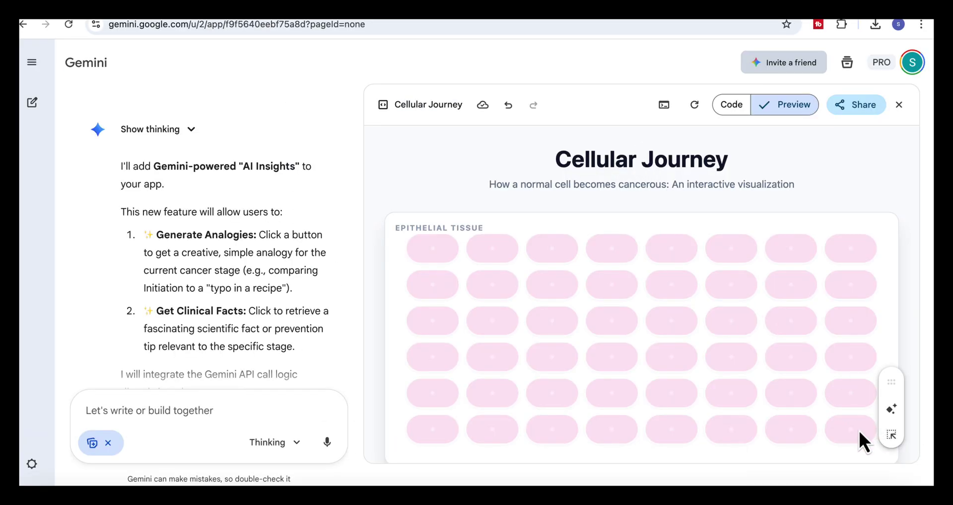
# Review the Cellular Journey app's Normal Tissue view, and advance to Stage 1: Initiation to examine its tissue visualization and description.
pyautogui.scroll(-2, 859, 430)
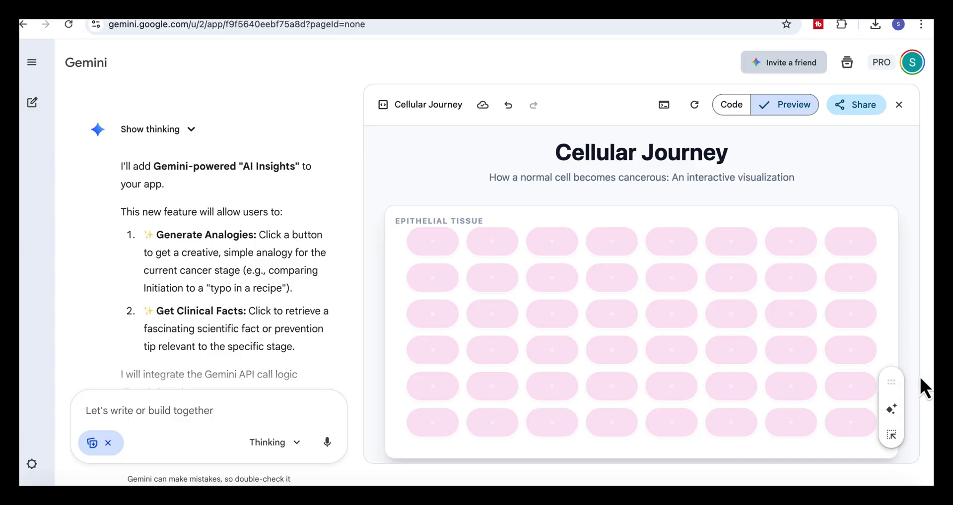
pyautogui.scroll(-5, 890, 359)
pyautogui.scroll(-3, 890, 359)
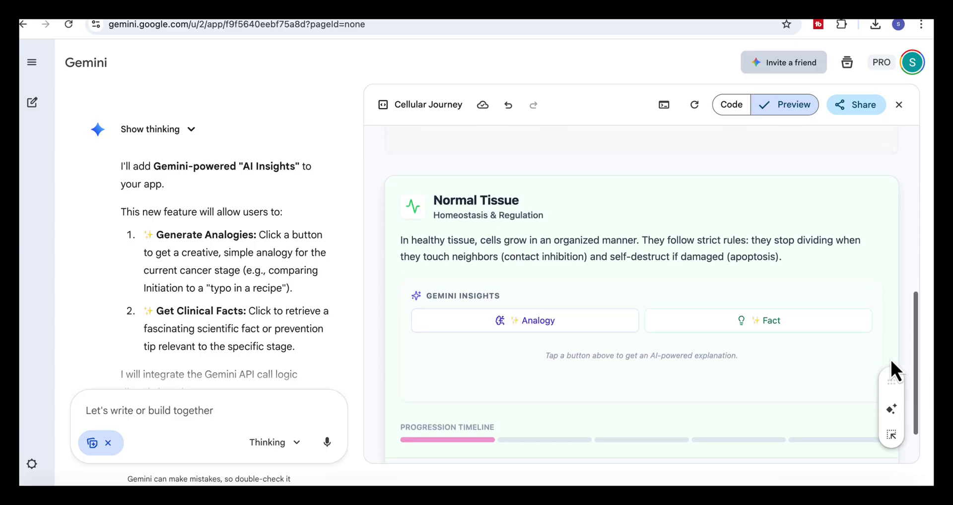
pyautogui.click(846, 419)
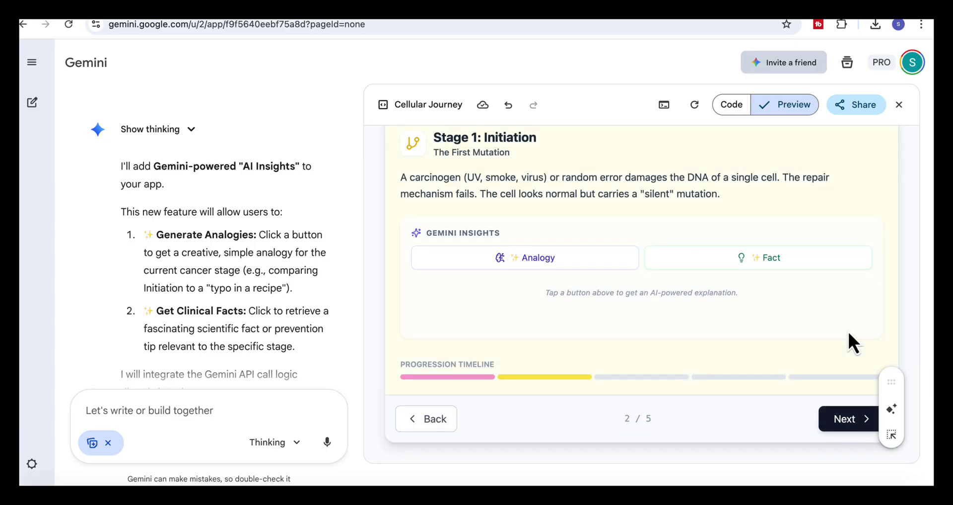
pyautogui.scroll(8, 848, 330)
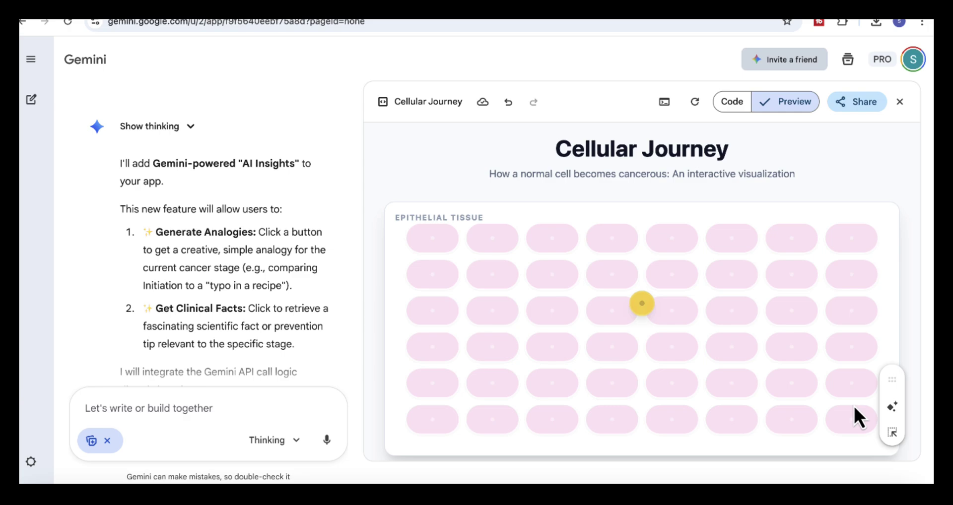
pyautogui.scroll(-5, 853, 405)
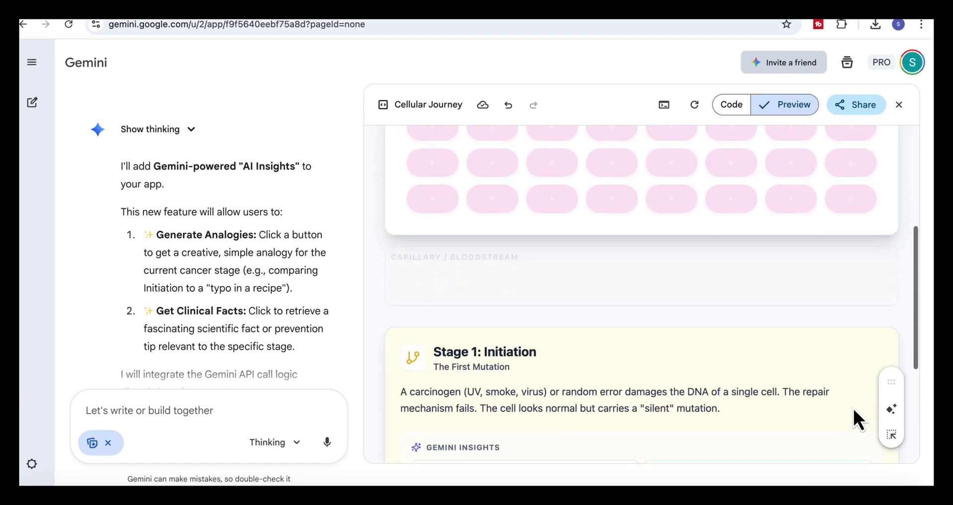
pyautogui.scroll(-2, 852, 407)
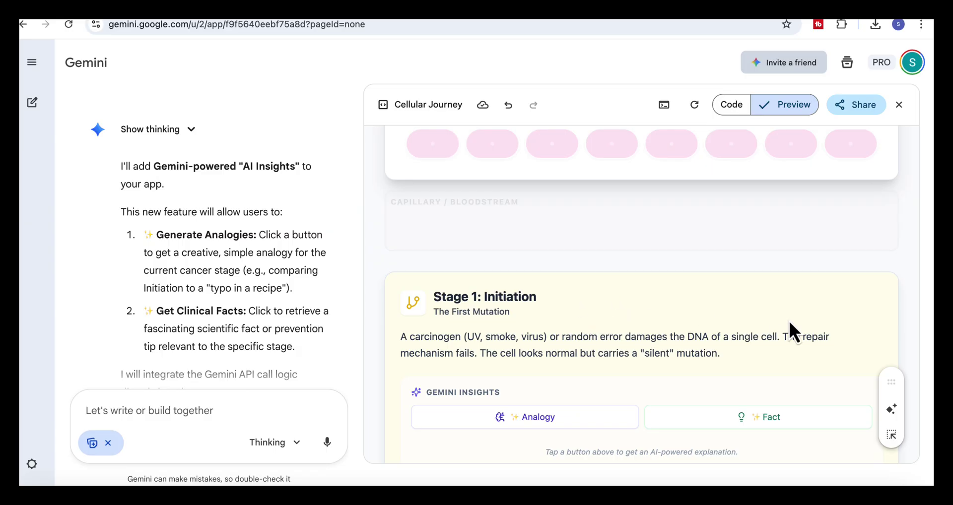
# Generate the Gemini Insights analogy and fact for Stage 1: Initiation.
pyautogui.click(603, 425)
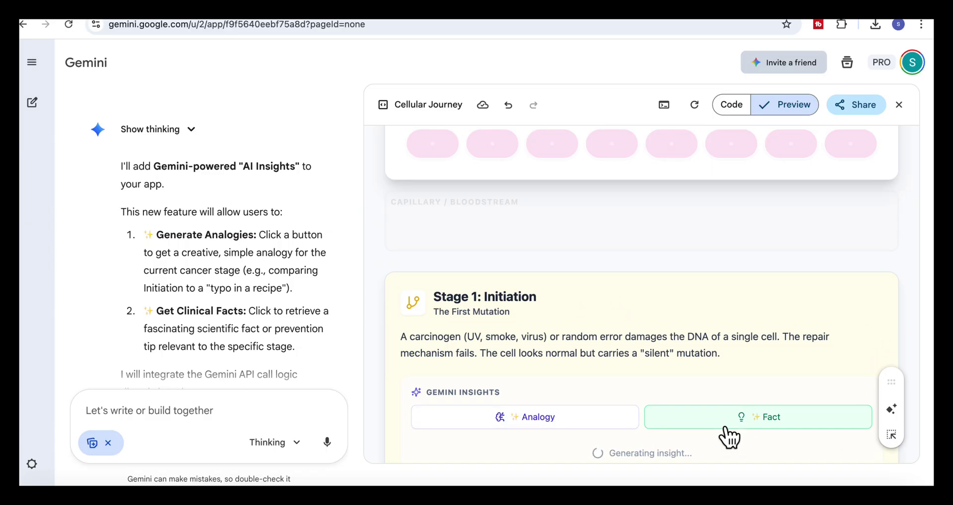
pyautogui.scroll(-1, 725, 432)
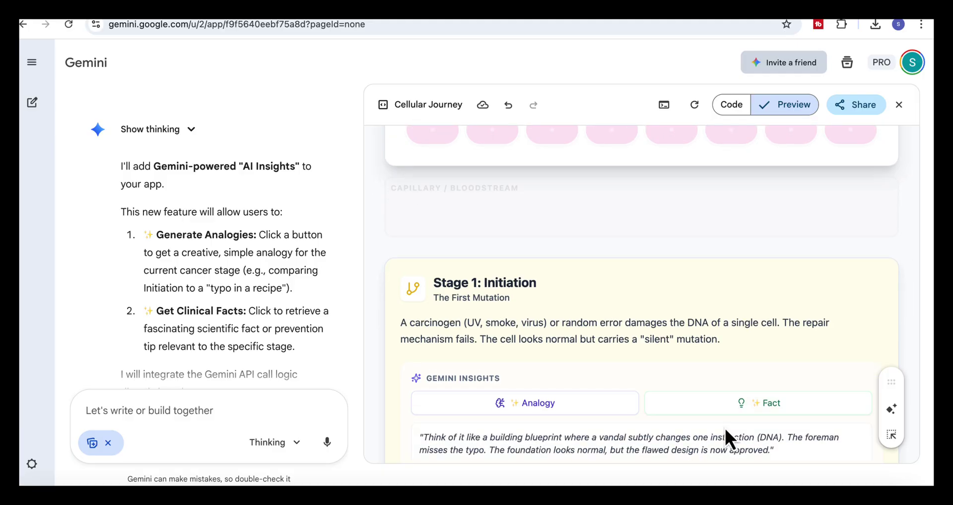
pyautogui.click(779, 421)
pyautogui.scroll(-1, 775, 435)
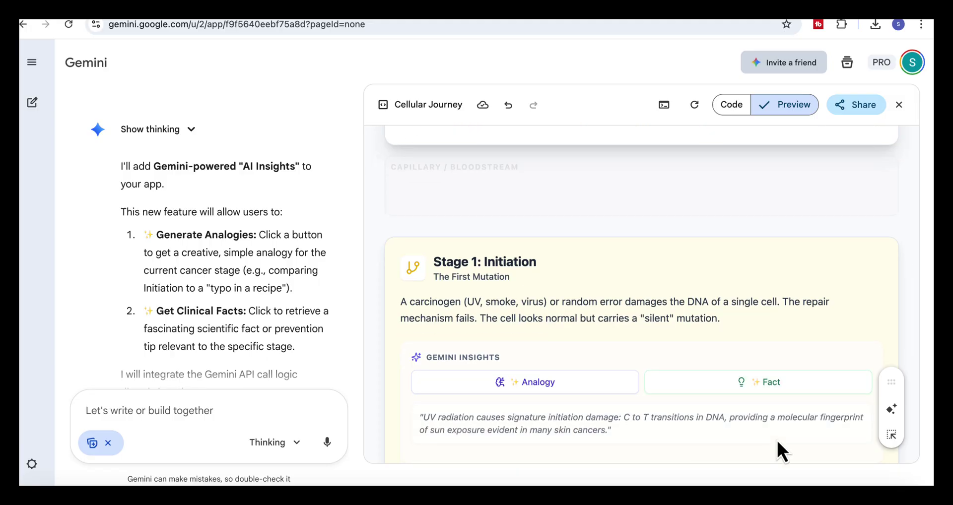
# Advance to Stage 2: Promotion and examine its tissue visualization and clonal expansion description.
pyautogui.scroll(-5, 776, 439)
pyautogui.click(844, 427)
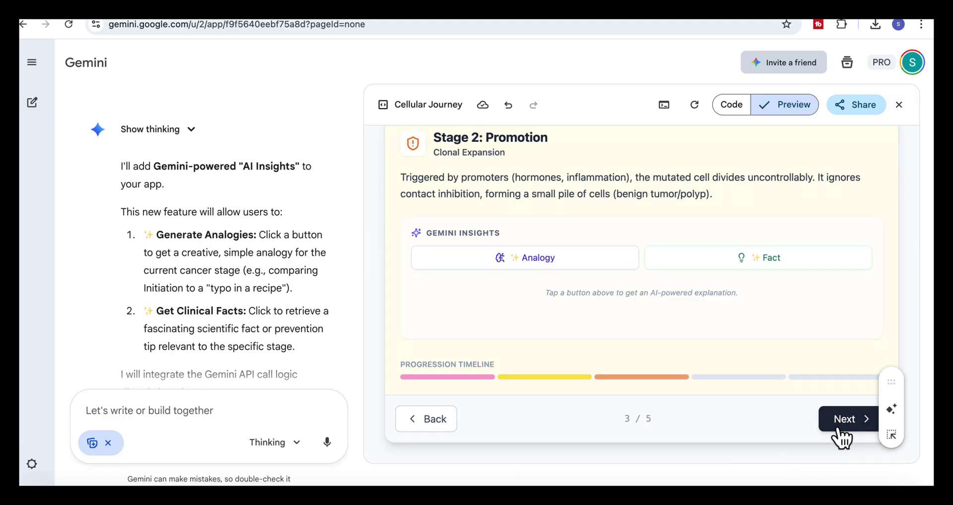
pyautogui.scroll(10, 802, 343)
pyautogui.scroll(-1, 805, 350)
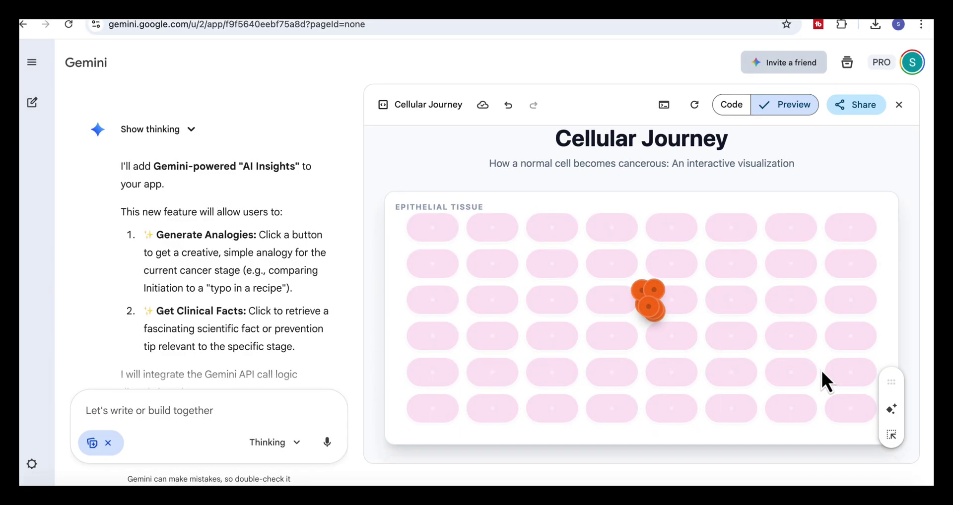
pyautogui.scroll(-3, 822, 381)
pyautogui.scroll(-2, 822, 373)
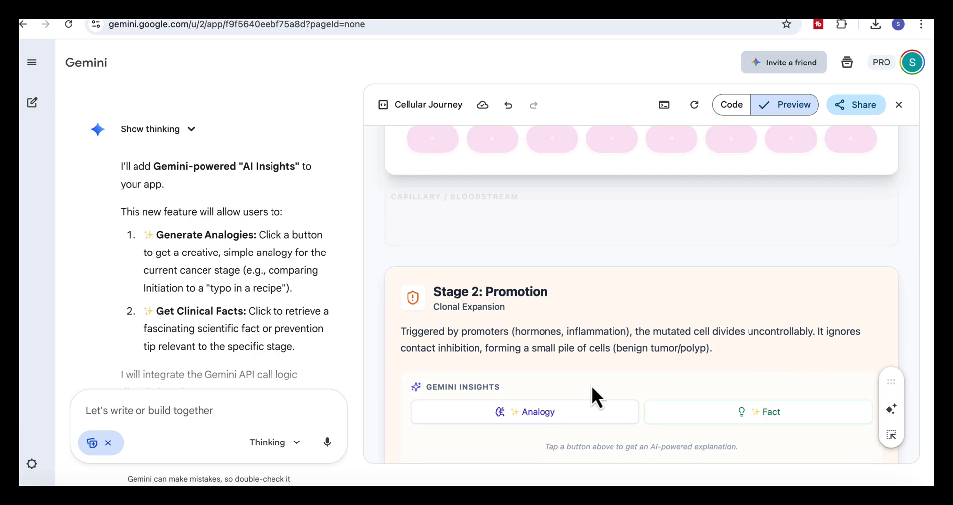
pyautogui.scroll(-3, 594, 390)
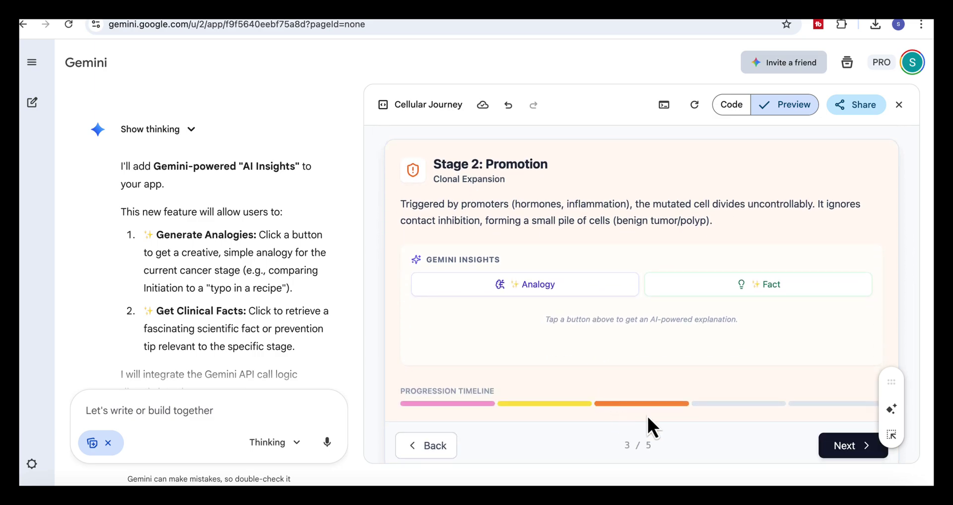
# Advance to the stage after Promotion and examine its epithelial tissue and bloodstream visualization.
pyautogui.click(847, 449)
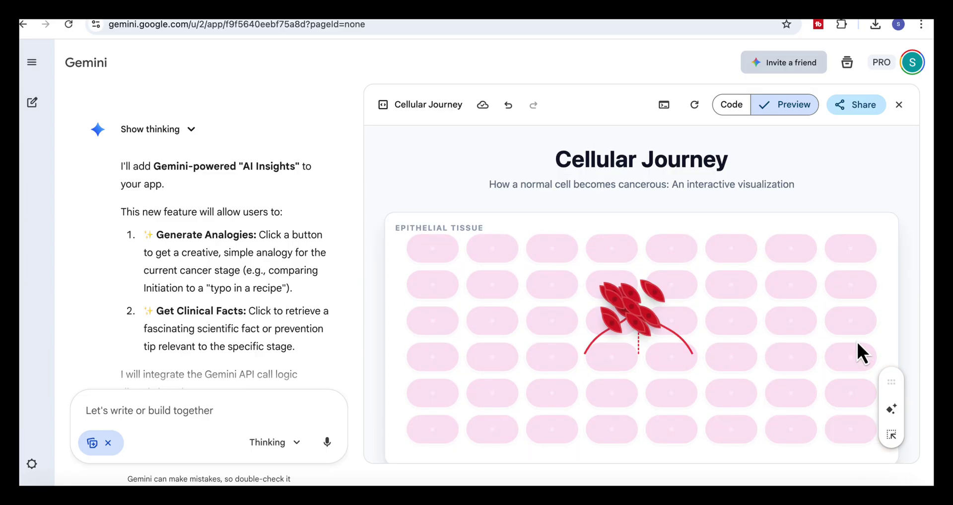
pyautogui.scroll(-2, 857, 344)
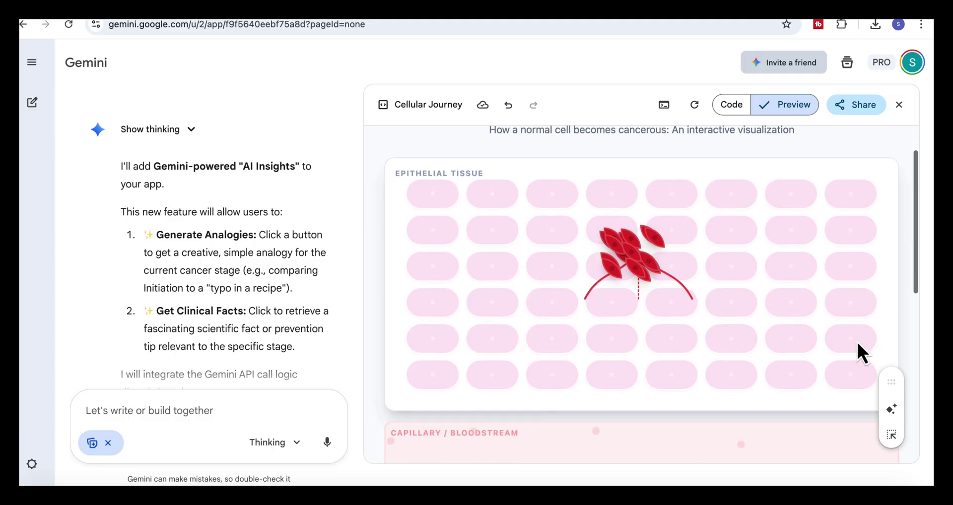
pyautogui.scroll(-1, 858, 343)
pyautogui.scroll(-10, 856, 340)
# Advance to Stage 4: Metastasis, examine its spreading-cell visualization, and generate an analogy for it.
pyautogui.click(839, 419)
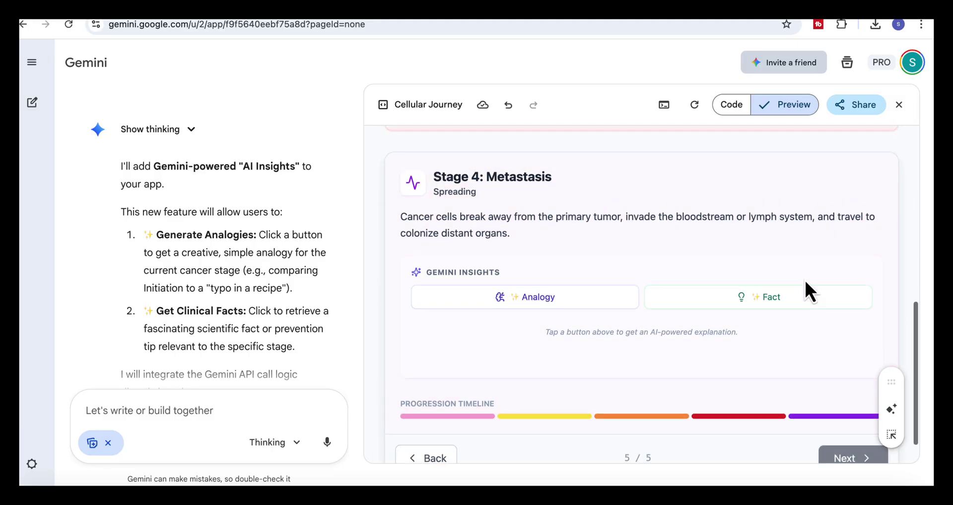
pyautogui.scroll(10, 805, 279)
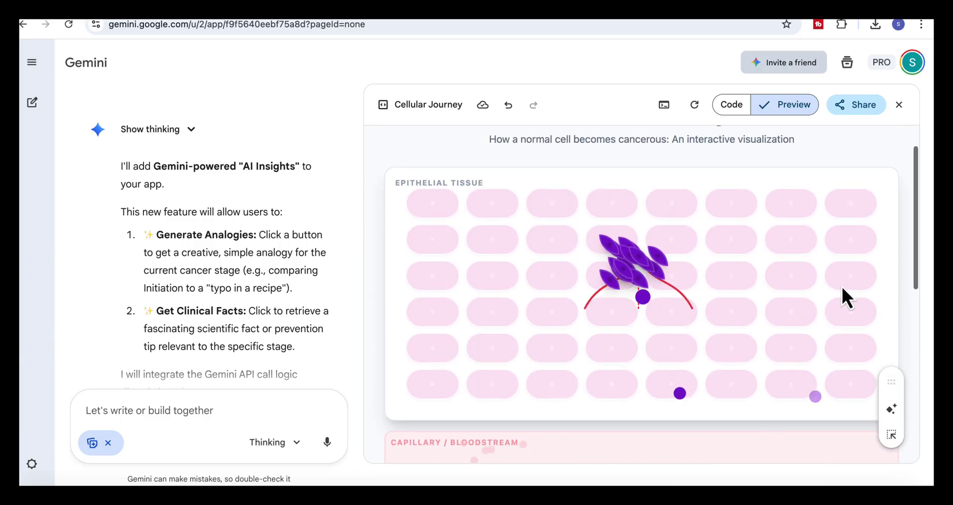
pyautogui.scroll(-1, 842, 287)
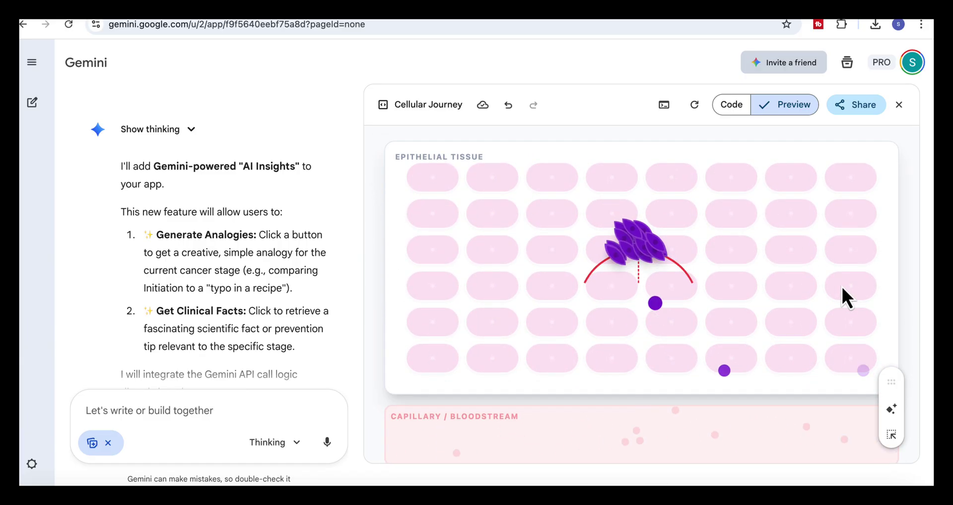
pyautogui.scroll(-5, 842, 288)
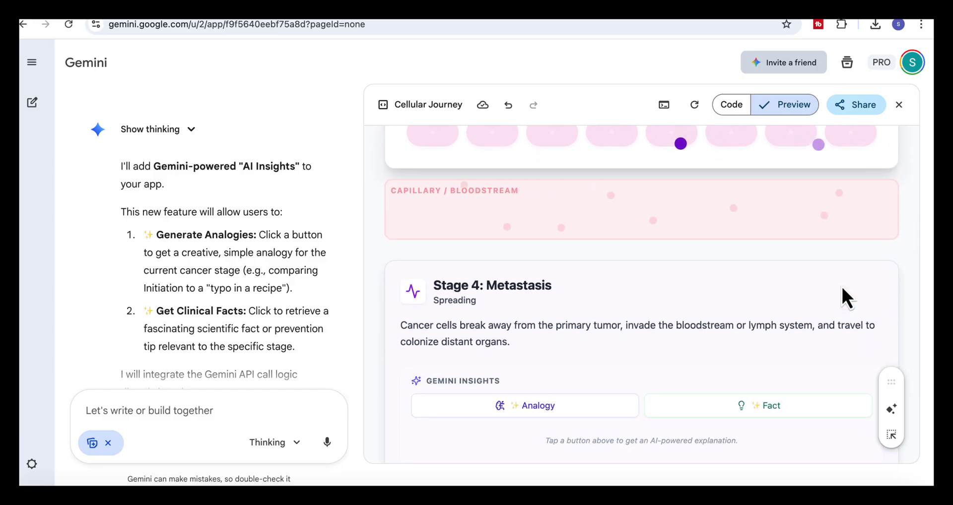
pyautogui.scroll(-1, 842, 289)
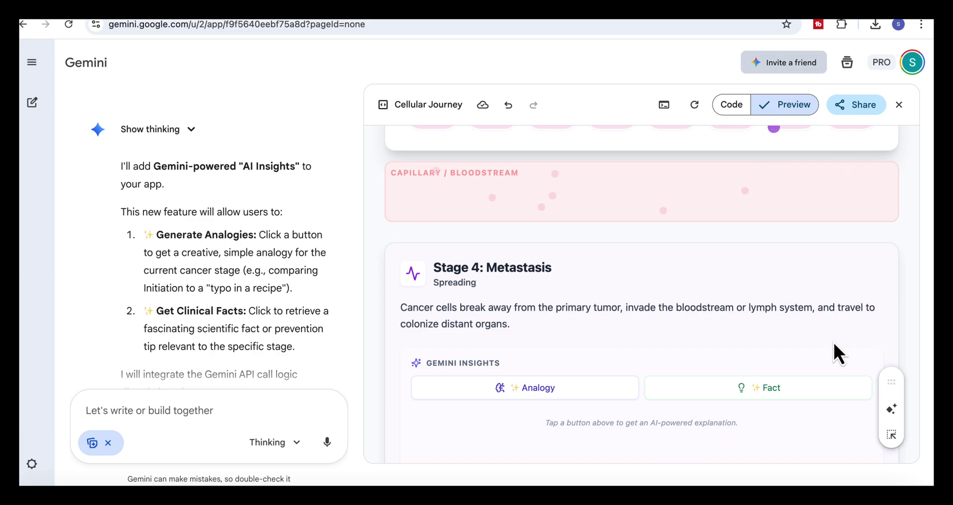
pyautogui.scroll(-3, 833, 343)
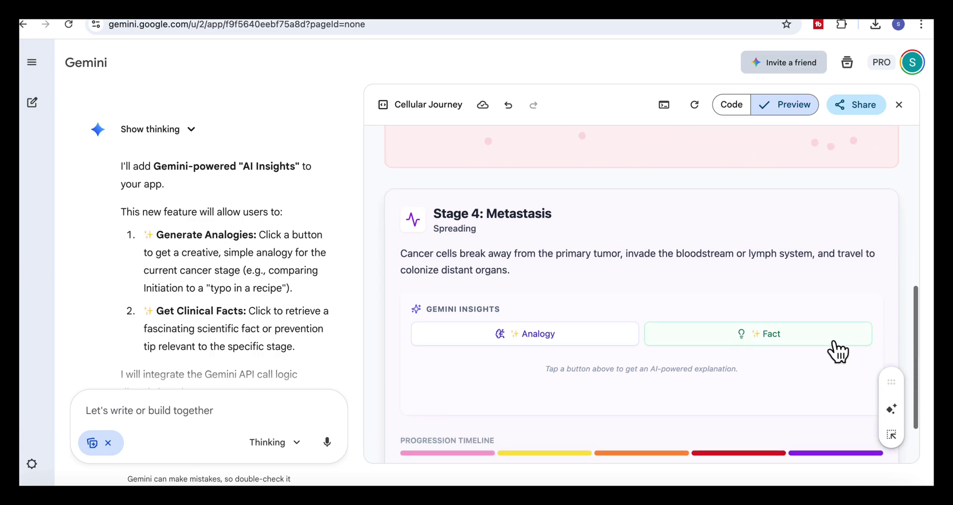
pyautogui.scroll(-1, 833, 341)
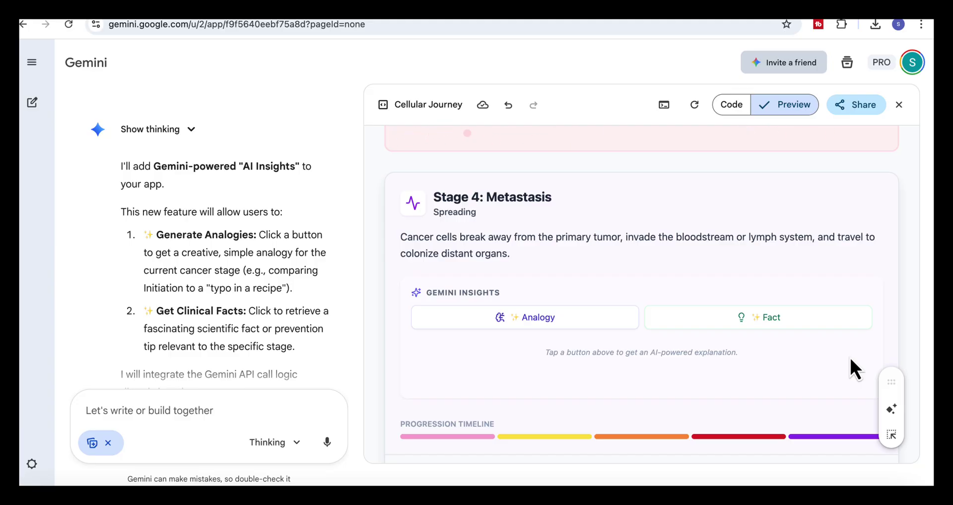
pyautogui.click(554, 322)
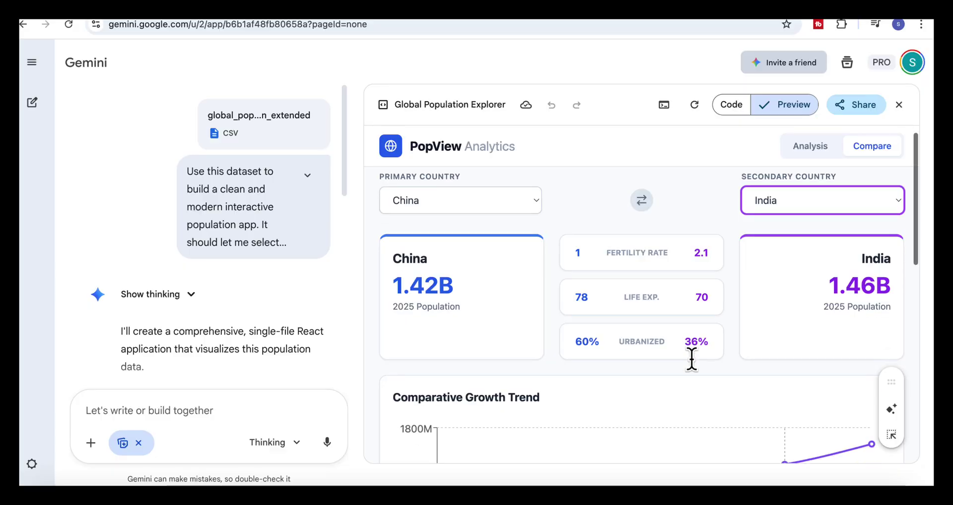
# Examine the China and India comparison in the Global Population Explorer, from the Comparative Growth Trend chart to the age and economic panels.
pyautogui.scroll(-3, 690, 357)
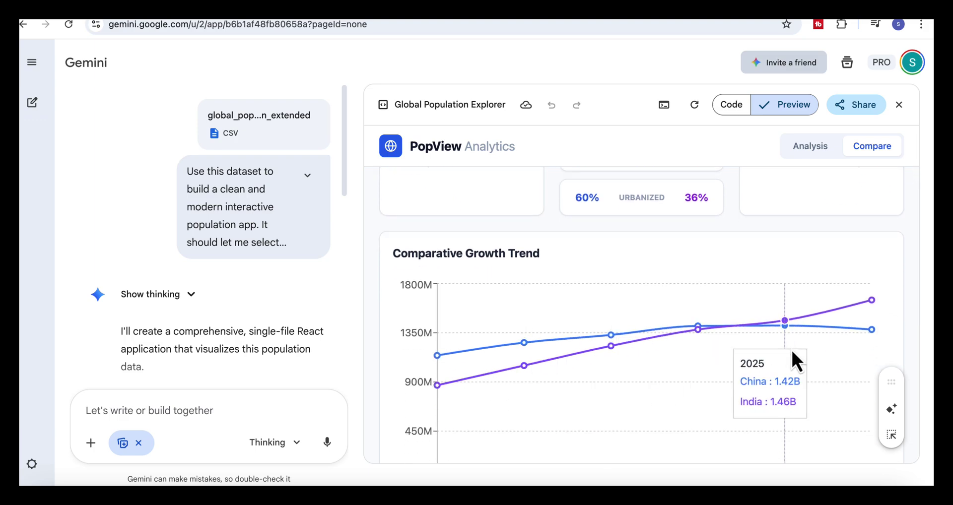
pyautogui.scroll(-1, 792, 350)
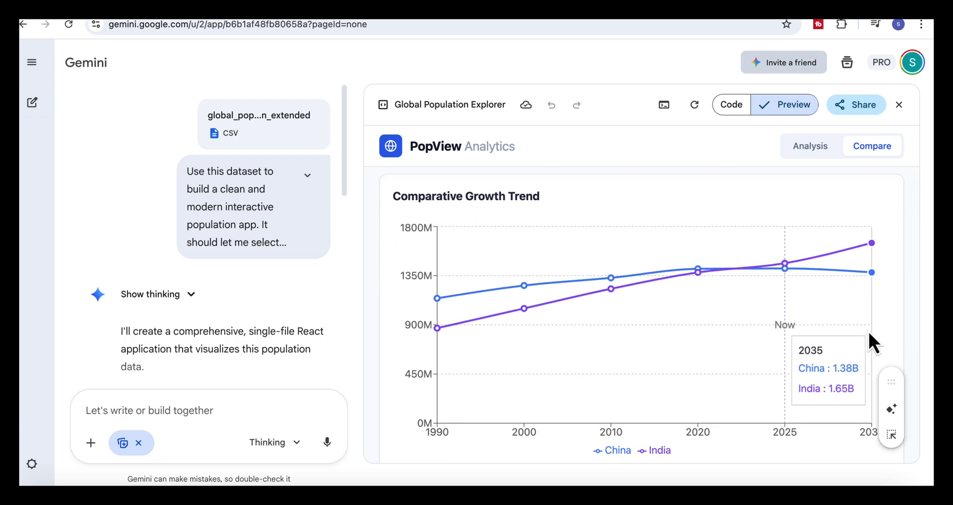
pyautogui.scroll(-2, 869, 333)
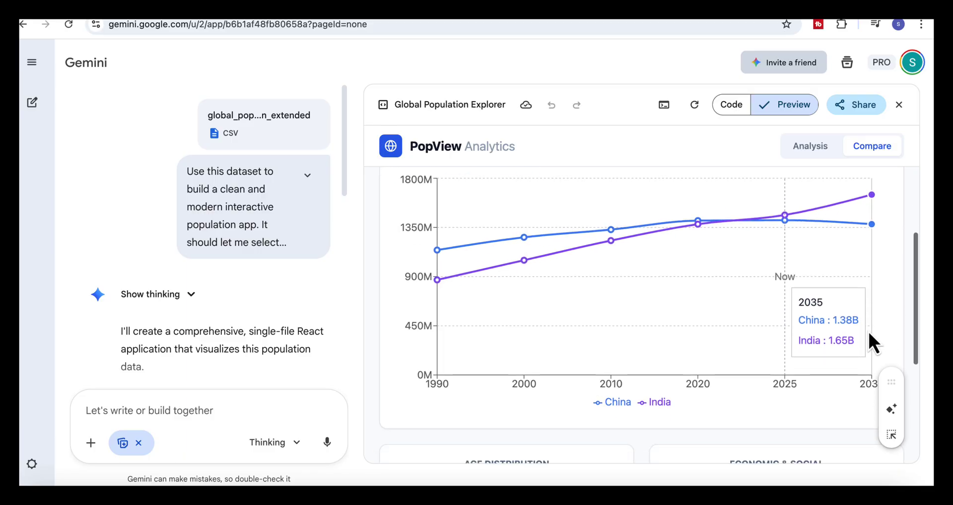
pyautogui.scroll(-1, 868, 333)
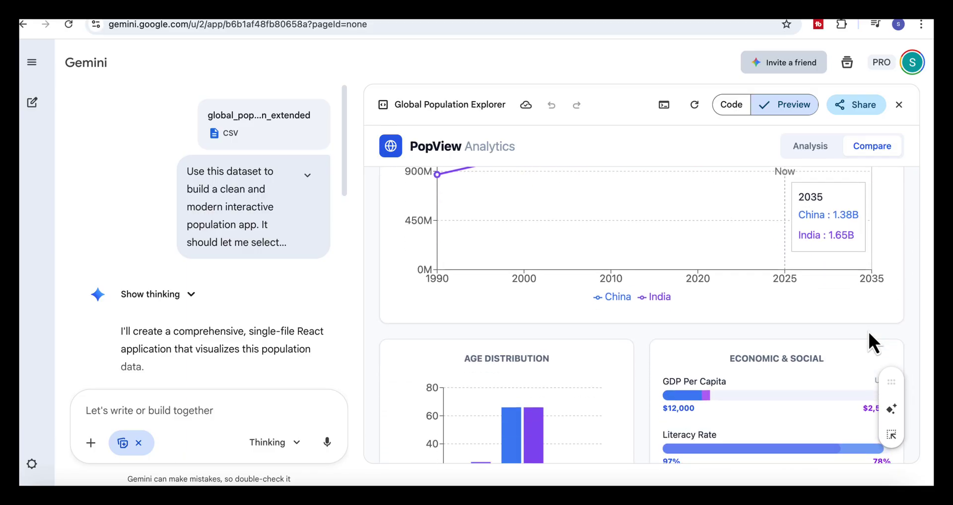
pyautogui.scroll(-1, 868, 330)
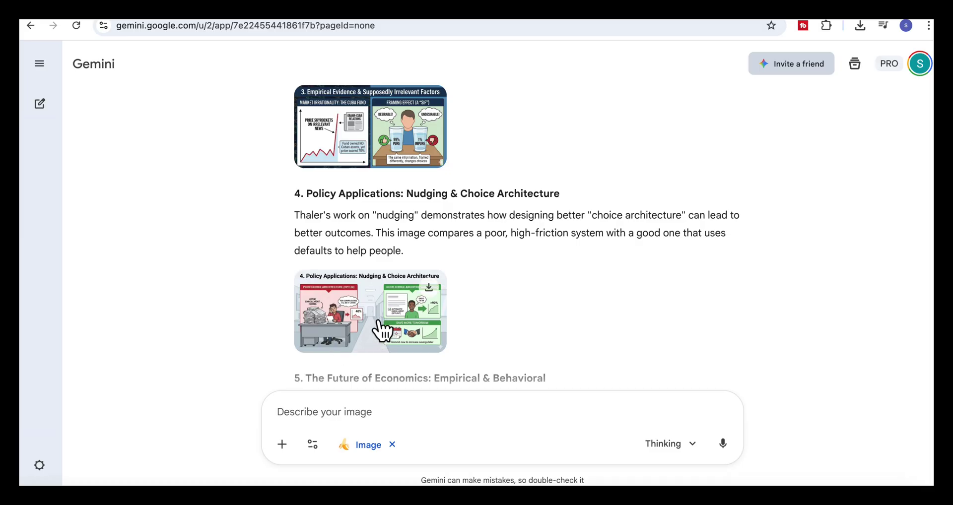
# View the "Policy Applications: Nudging & Choice Architecture" and "The Future of Economics: Empirical & Behavioral" infographics at full size, one after the other.
pyautogui.click(382, 331)
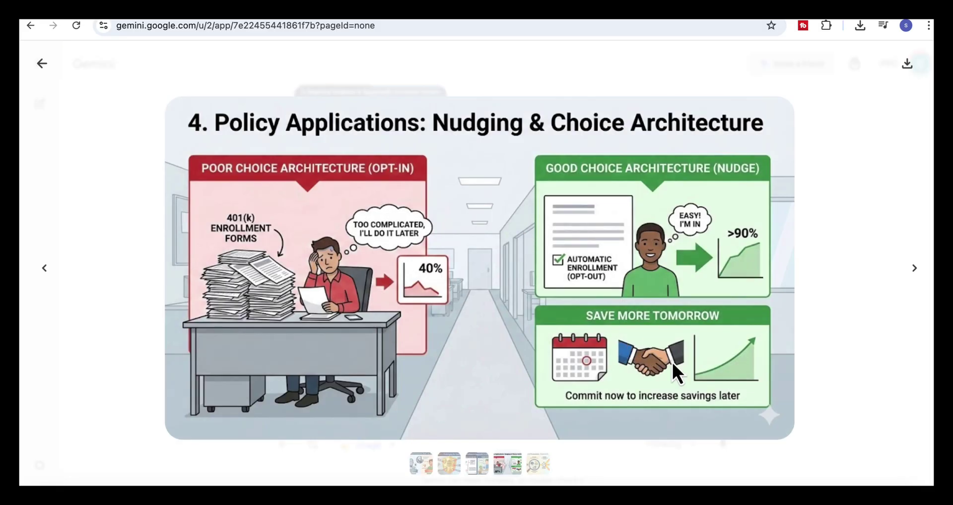
pyautogui.click(807, 392)
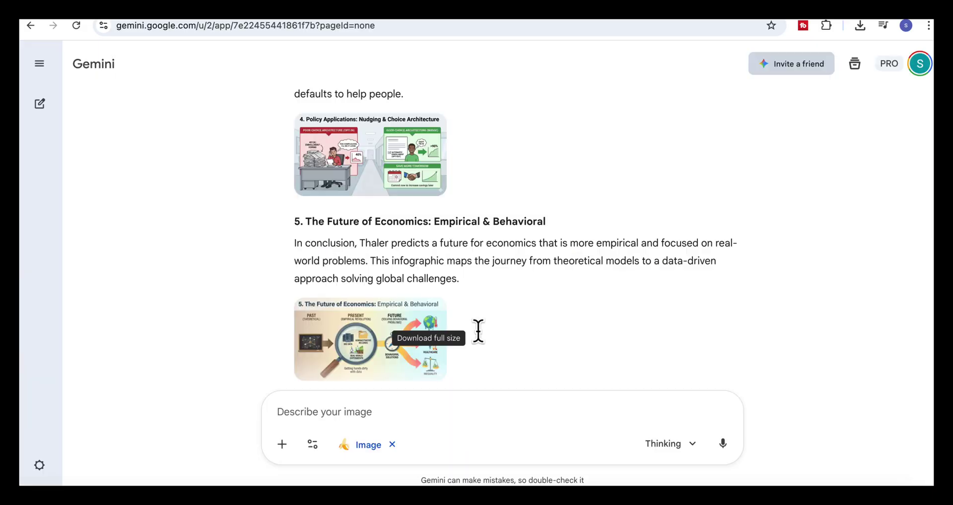
pyautogui.click(377, 344)
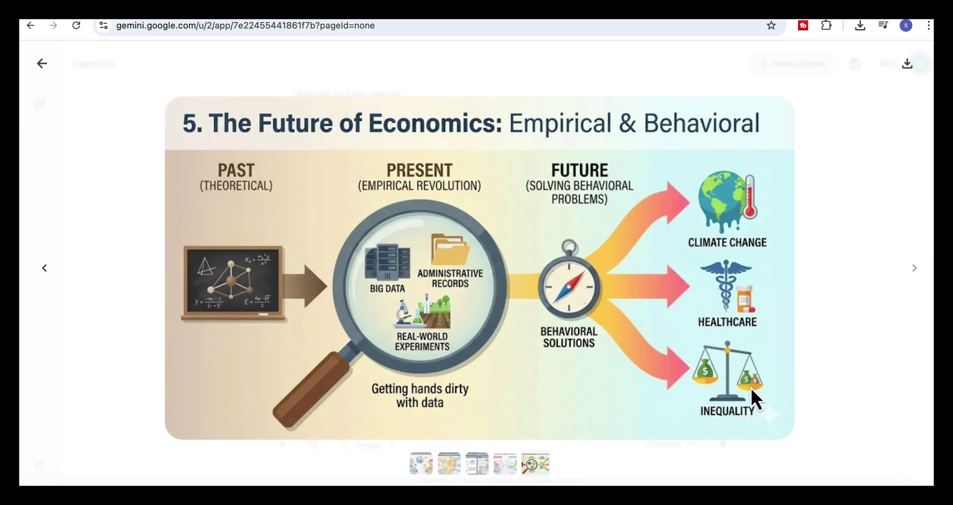